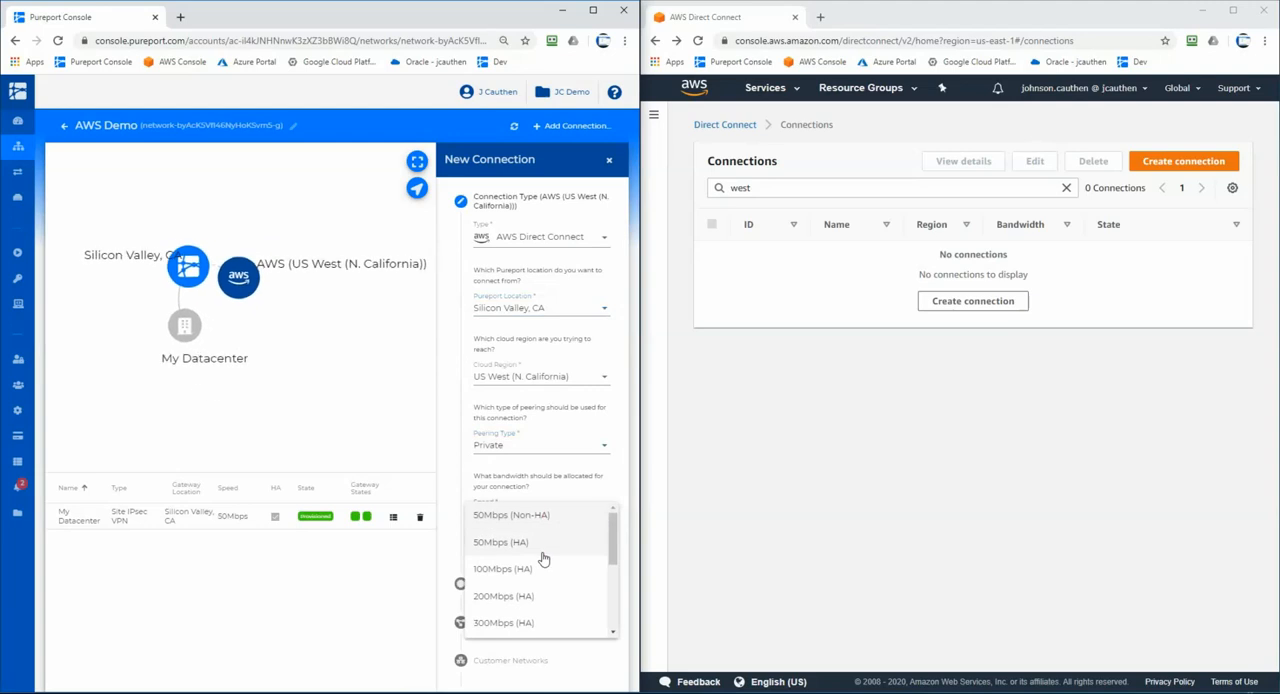
- Set the new AWS Direct Connect connection's speed to 50Mbps (HA) and fill in the AWS account ID
click(543, 540)
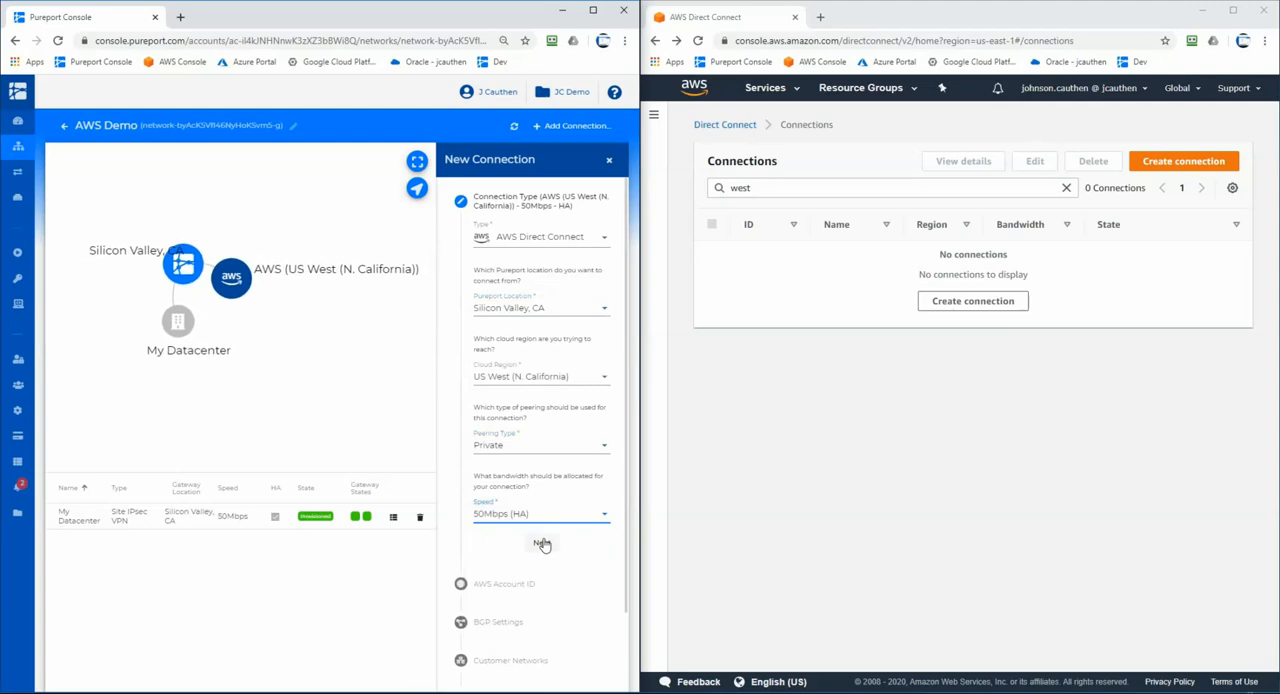
click(543, 541)
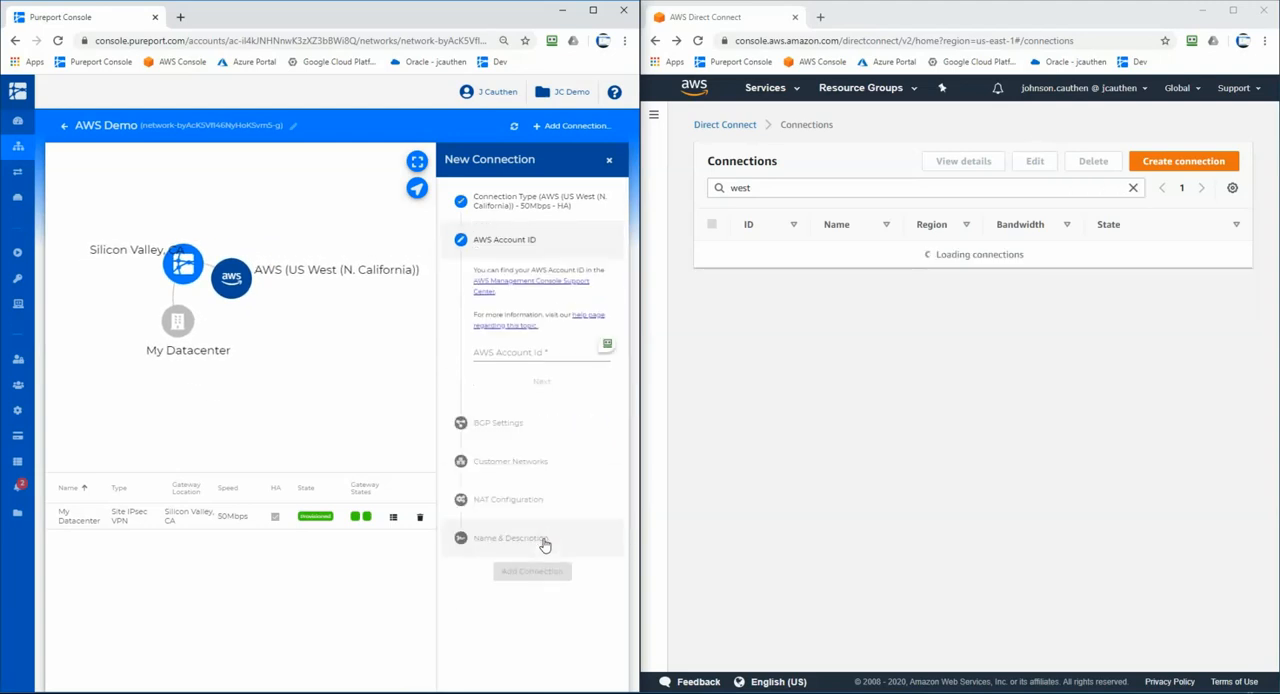
click(563, 352)
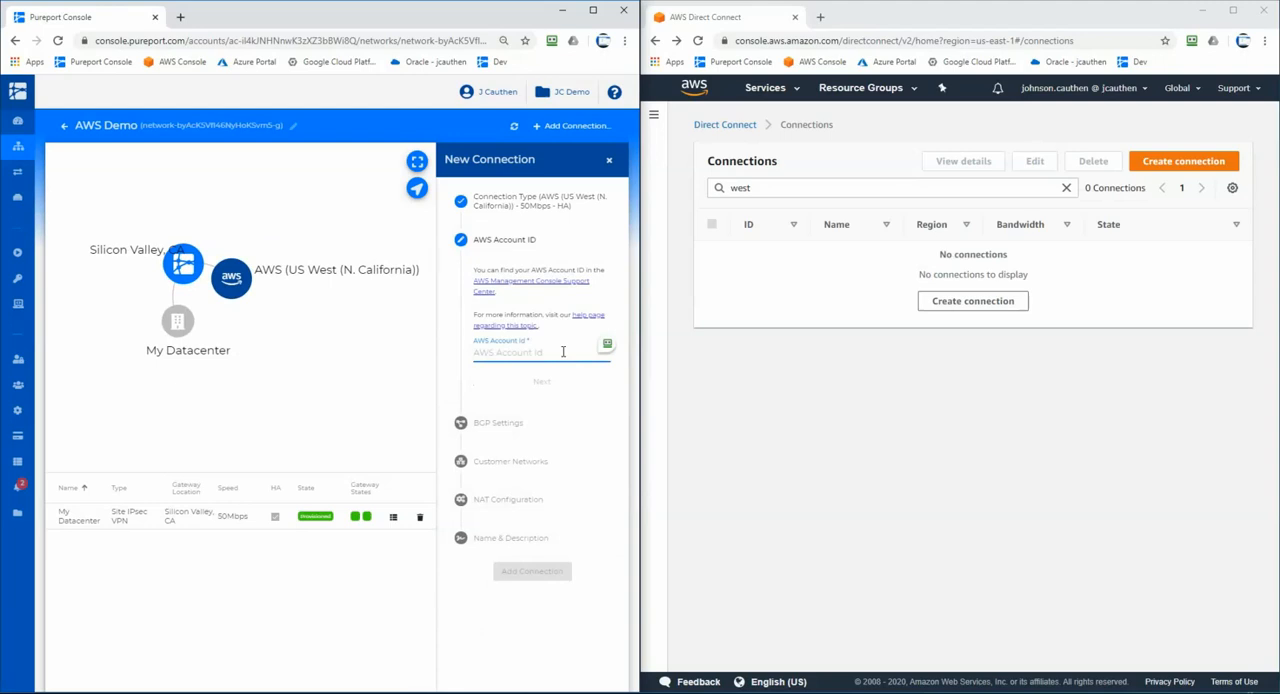
key(ctrl+v)
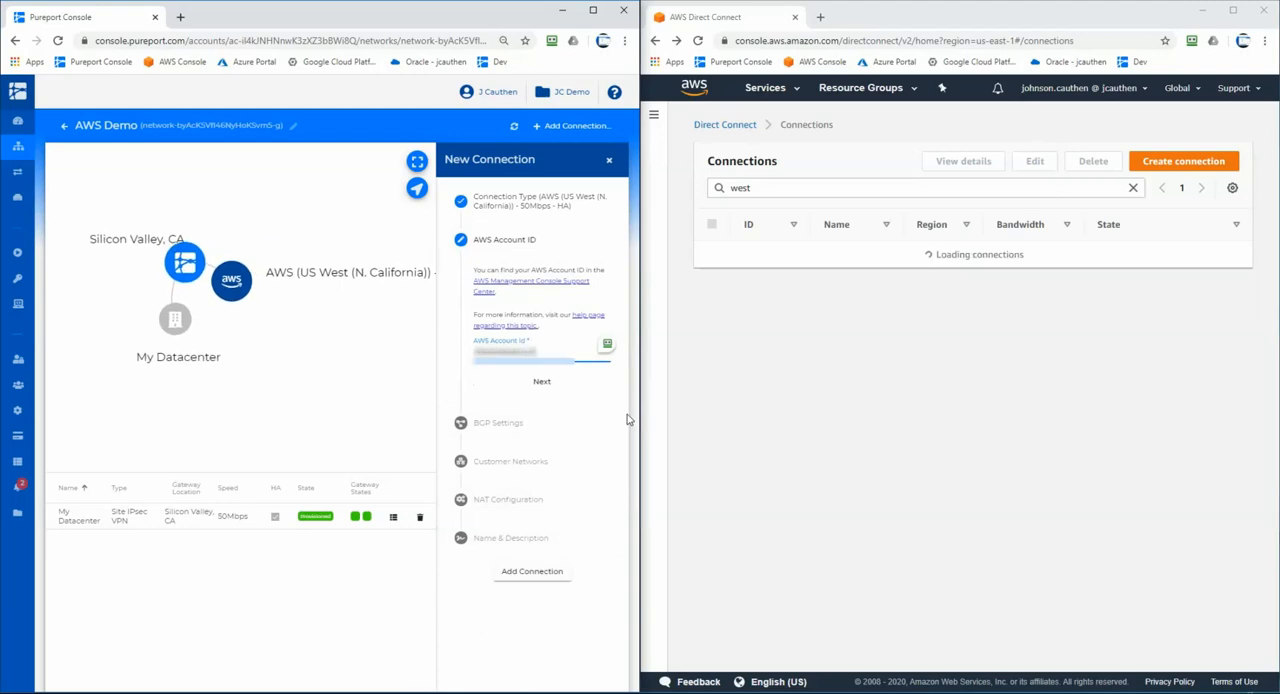
click(541, 378)
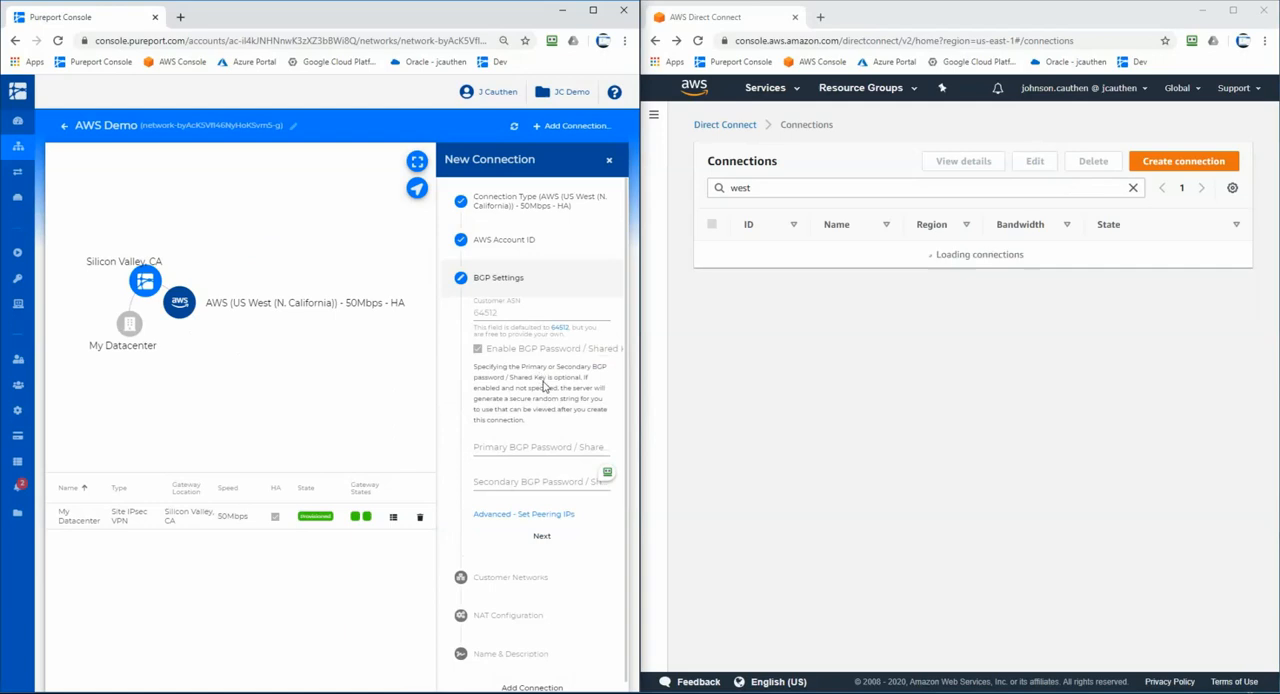
- Add the connection with the default BGP settings and bring up its primary gateway details
scroll(546, 686, down, 1)
click(544, 676)
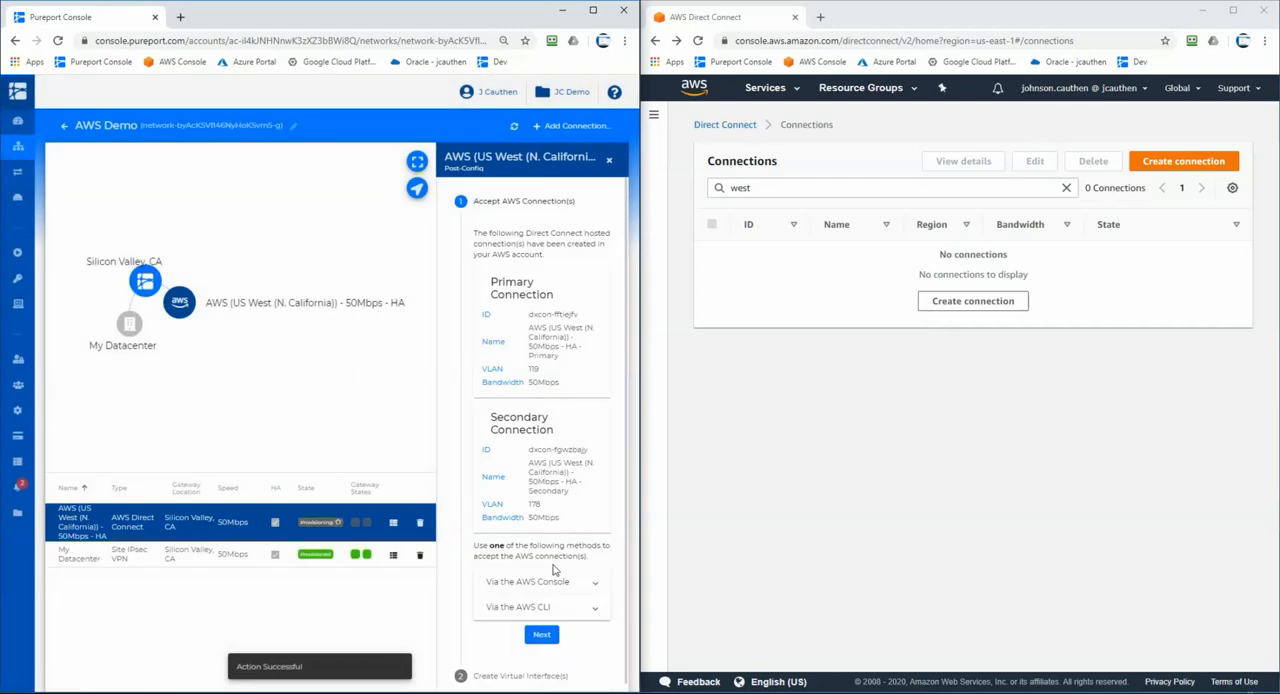
click(608, 161)
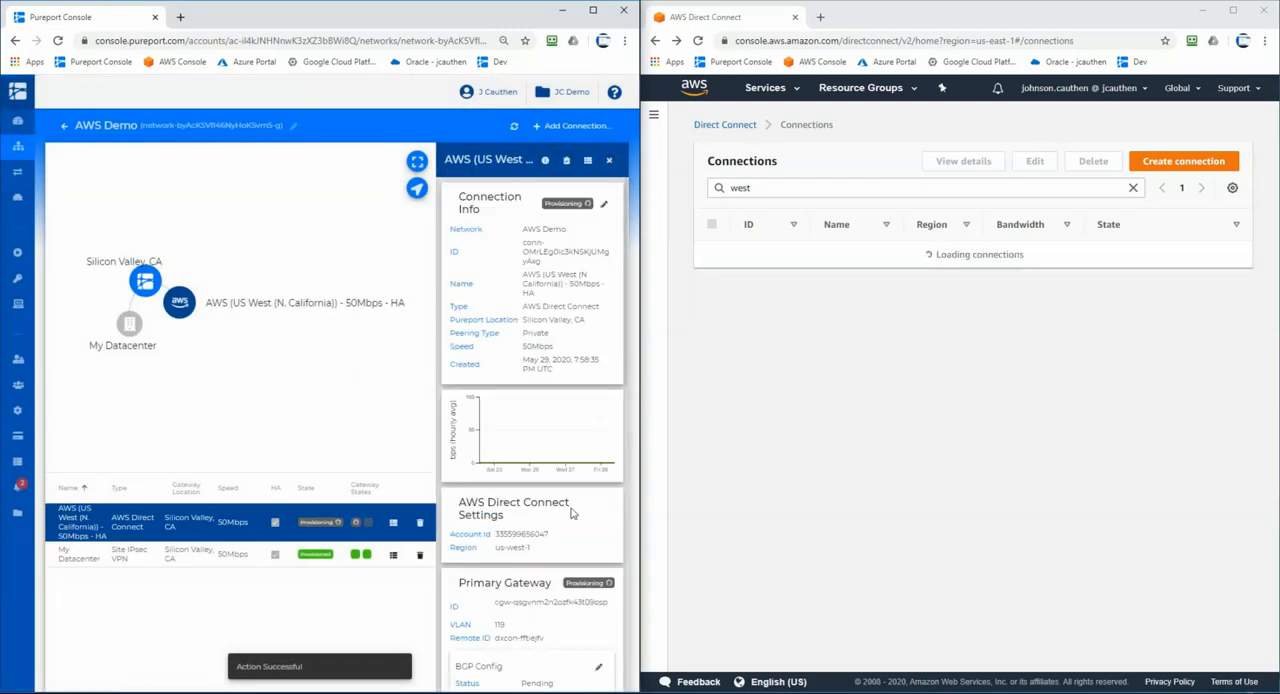
scroll(572, 515, down, 5)
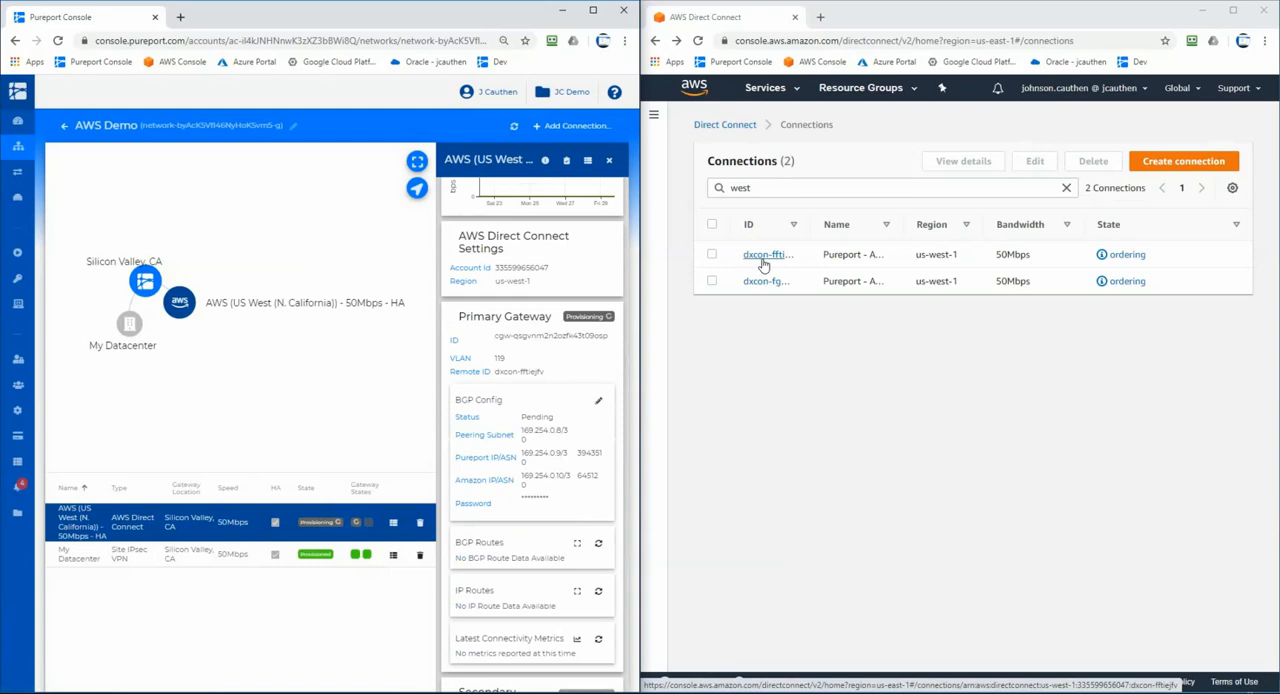
- In AWS Direct Connect, accept the hosted HA-Primary connection from Pureport
click(763, 255)
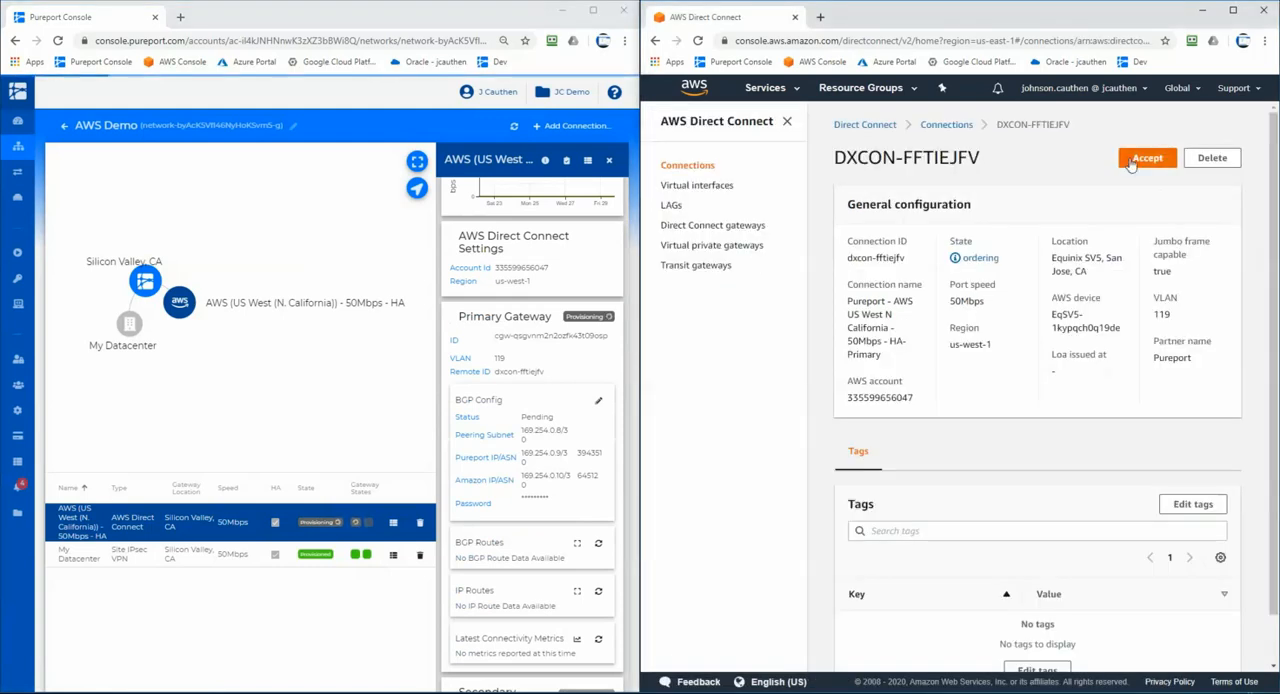
click(1130, 163)
click(1114, 426)
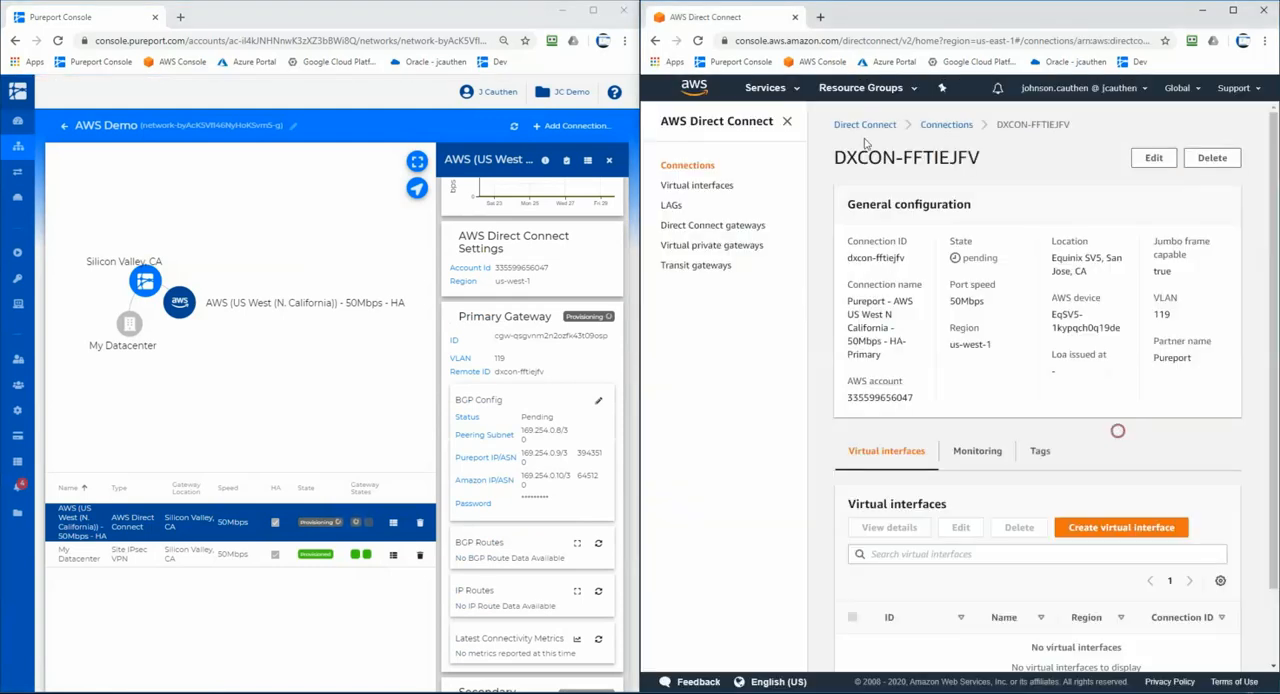
- Accept the hosted HA-Secondary connection and return to the full connections list
click(937, 128)
click(926, 333)
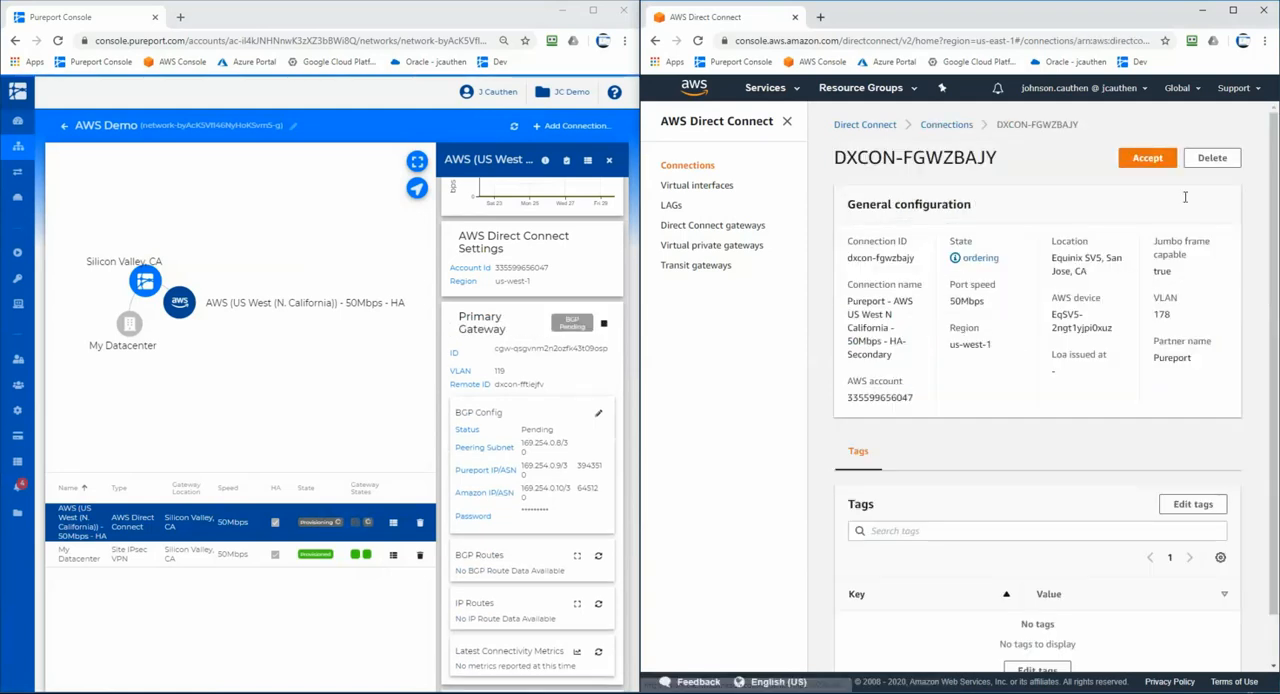
click(1145, 158)
click(1112, 425)
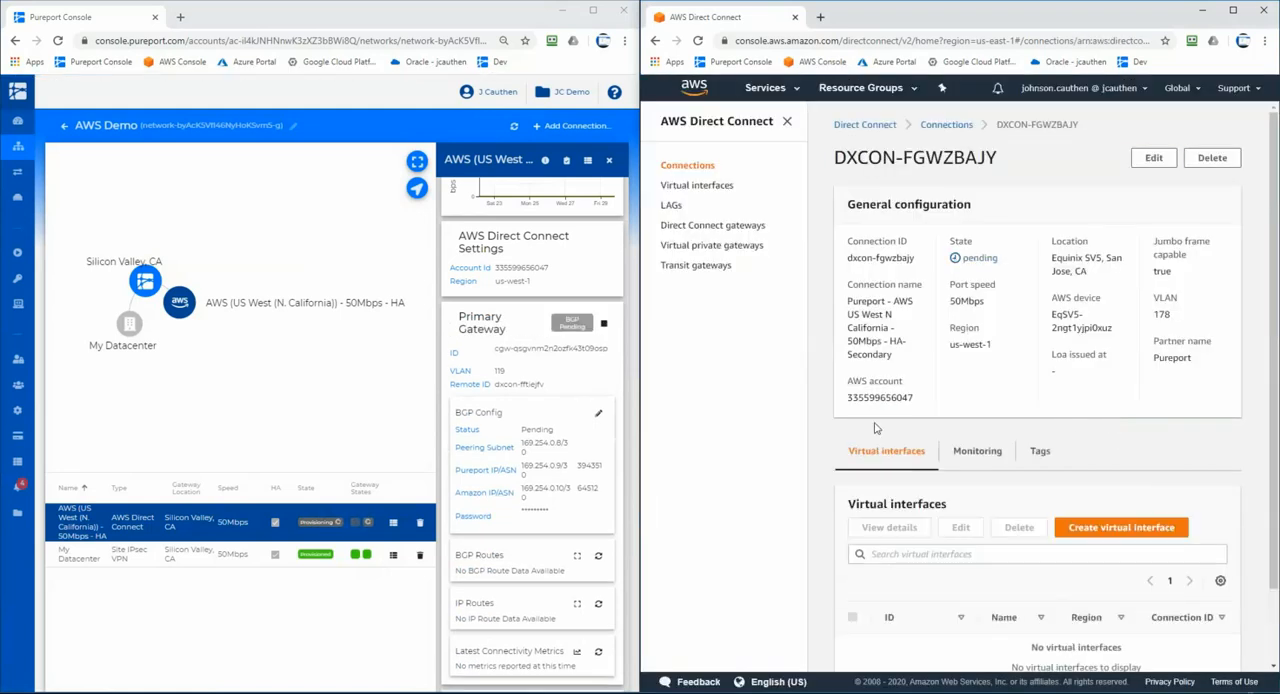
click(958, 125)
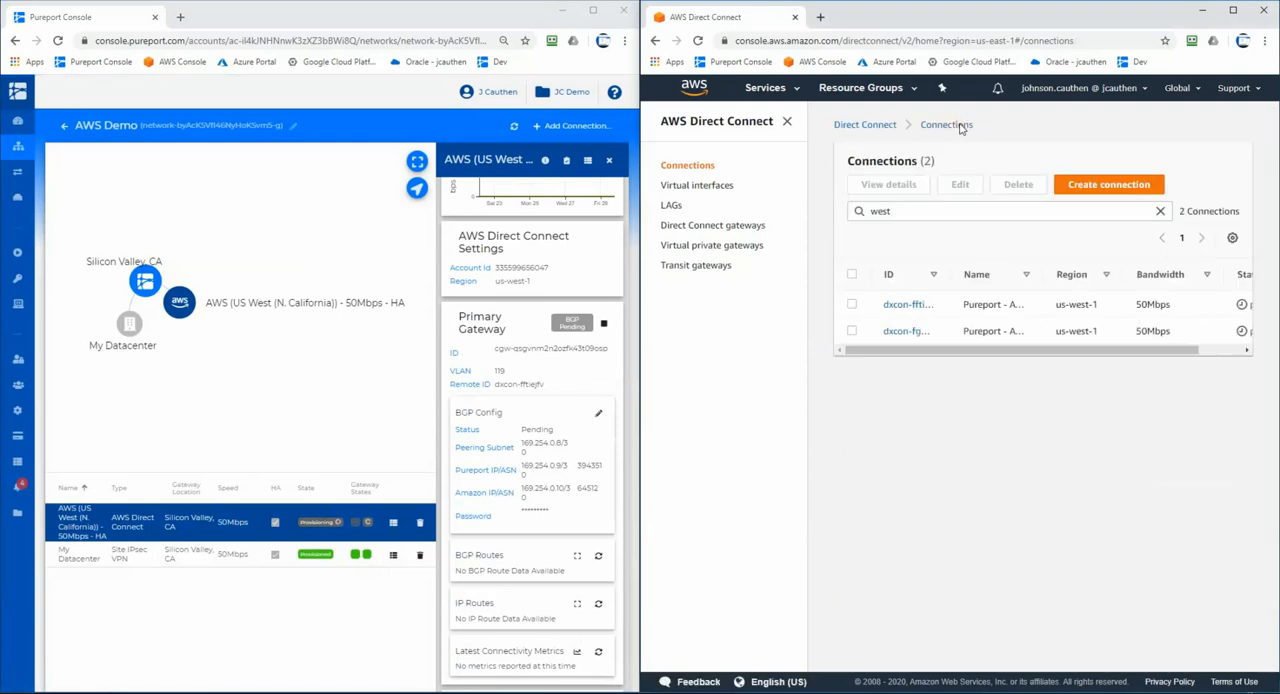
click(787, 121)
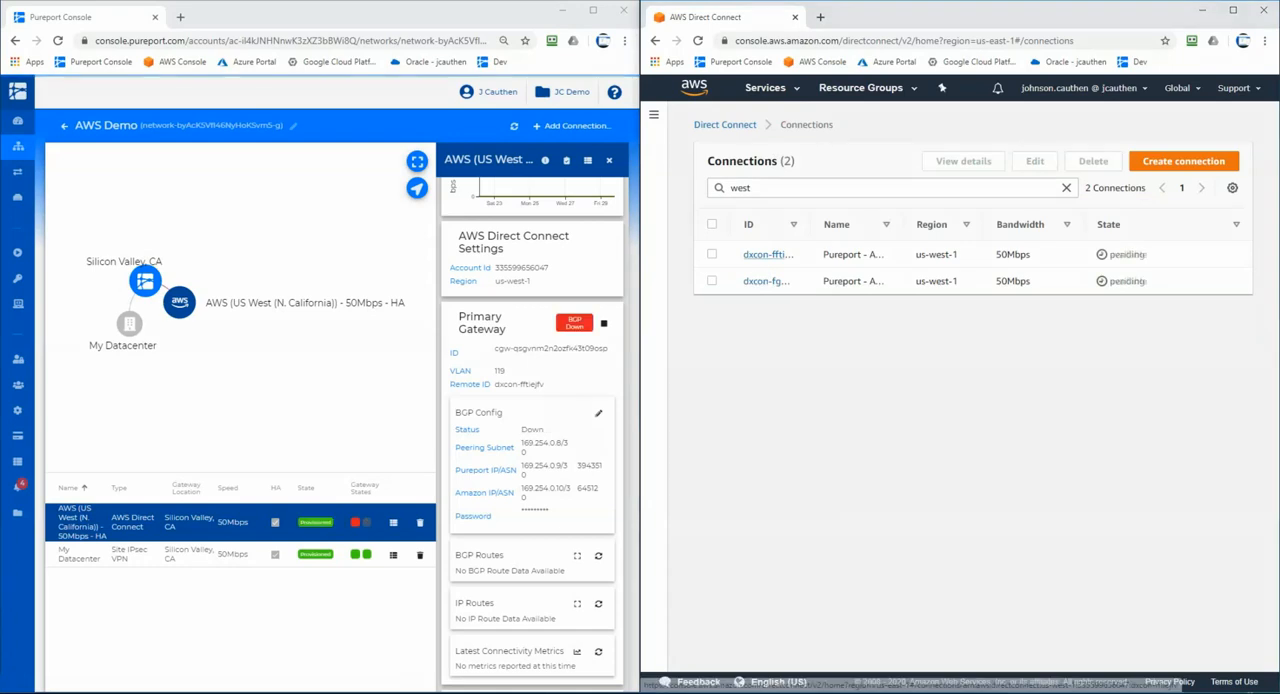
- Start a private virtual interface named vif1 on the HA-Primary connection, attached to the Permanent Lab DCGW Direct Connect gateway
click(776, 257)
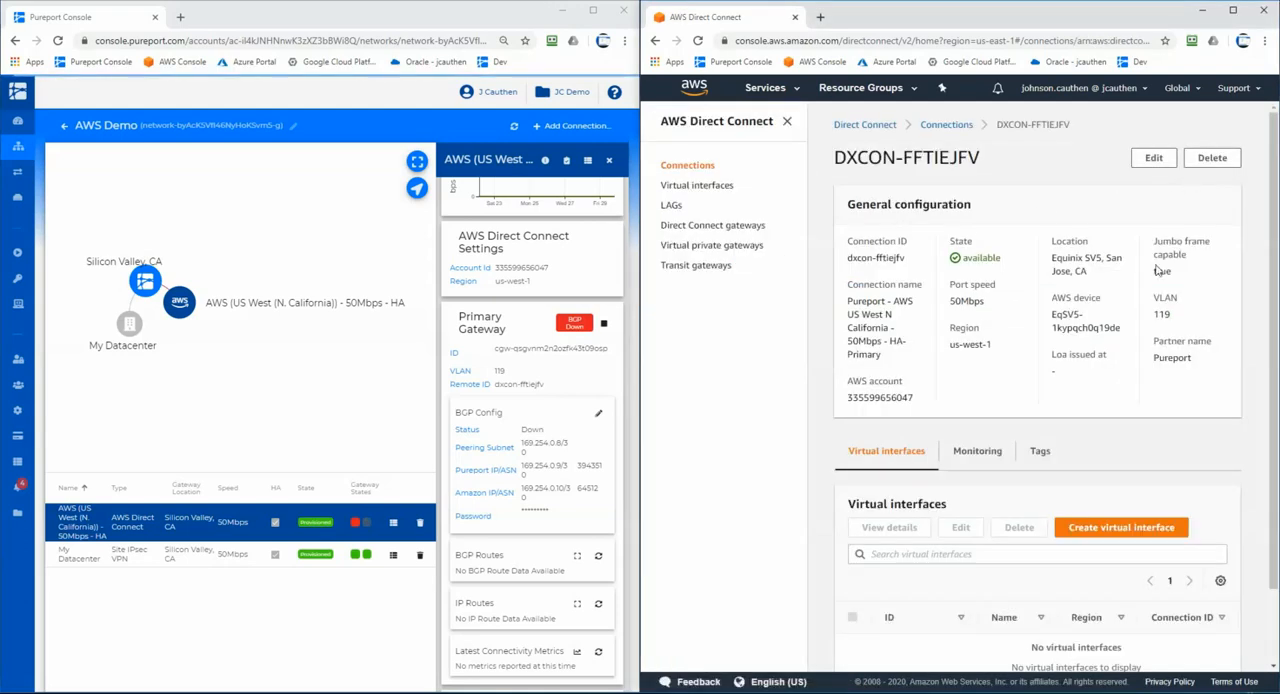
click(1110, 532)
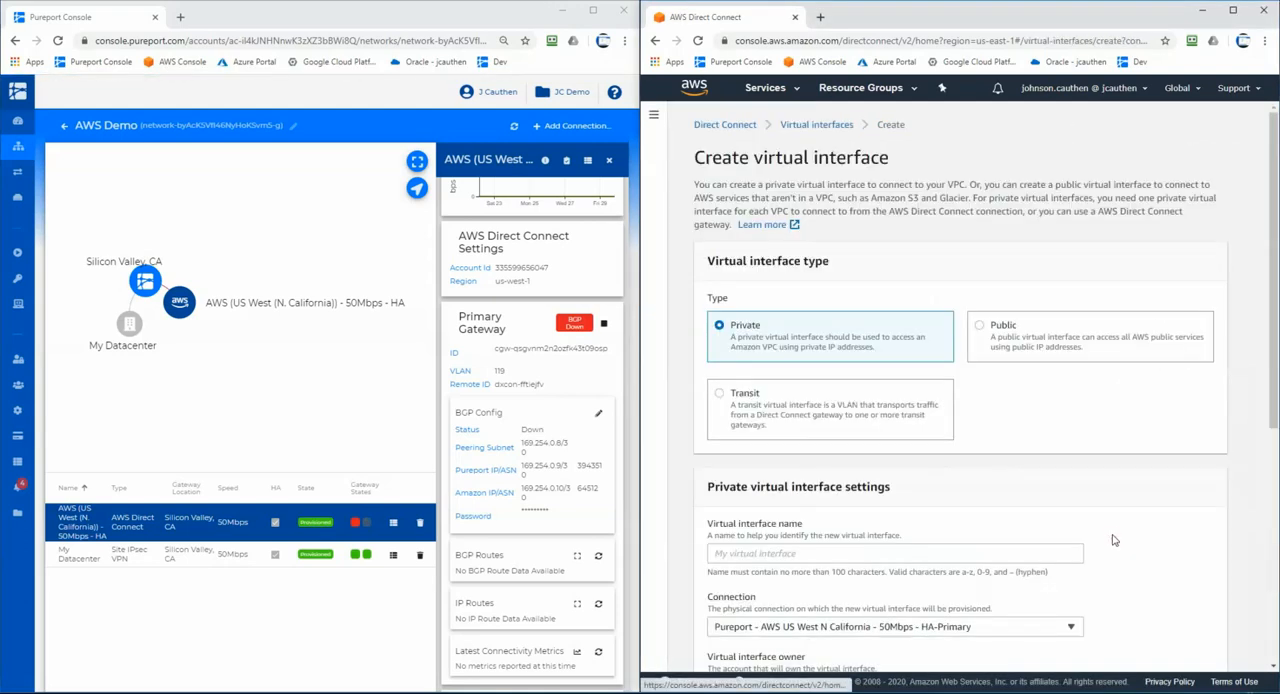
click(869, 559)
text(vif1)
scroll(826, 548, down, 3)
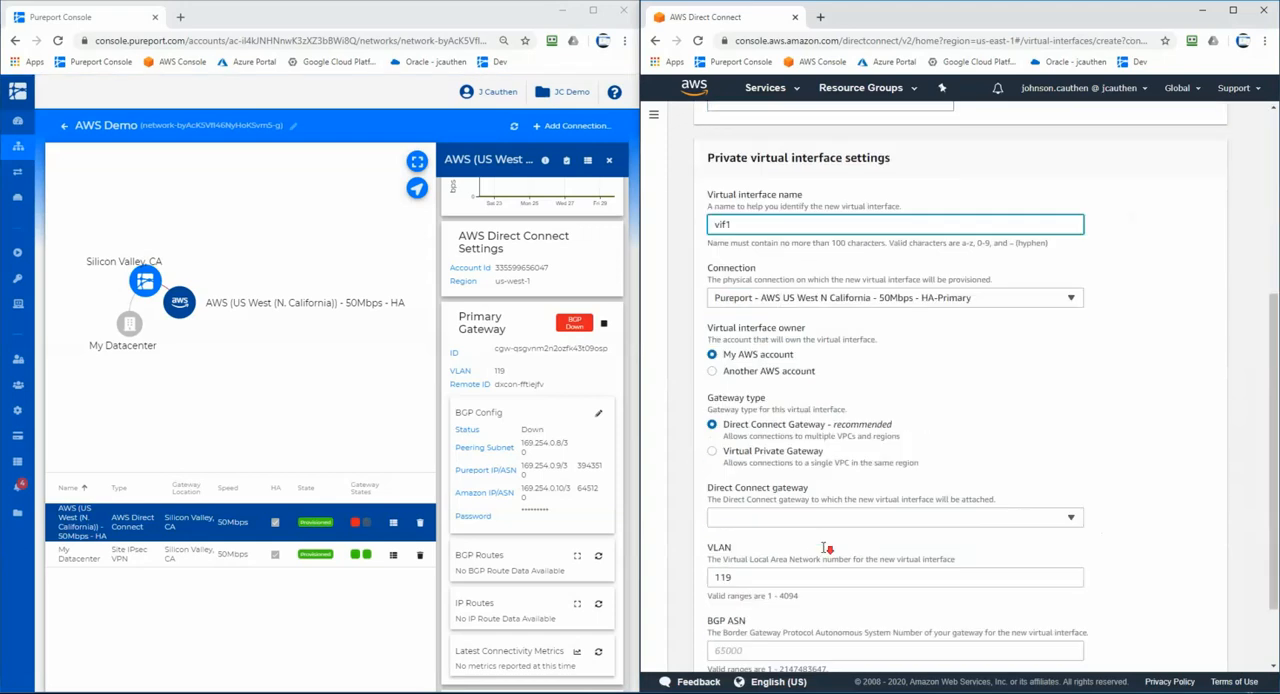
click(797, 517)
click(799, 551)
scroll(787, 615, down, 2)
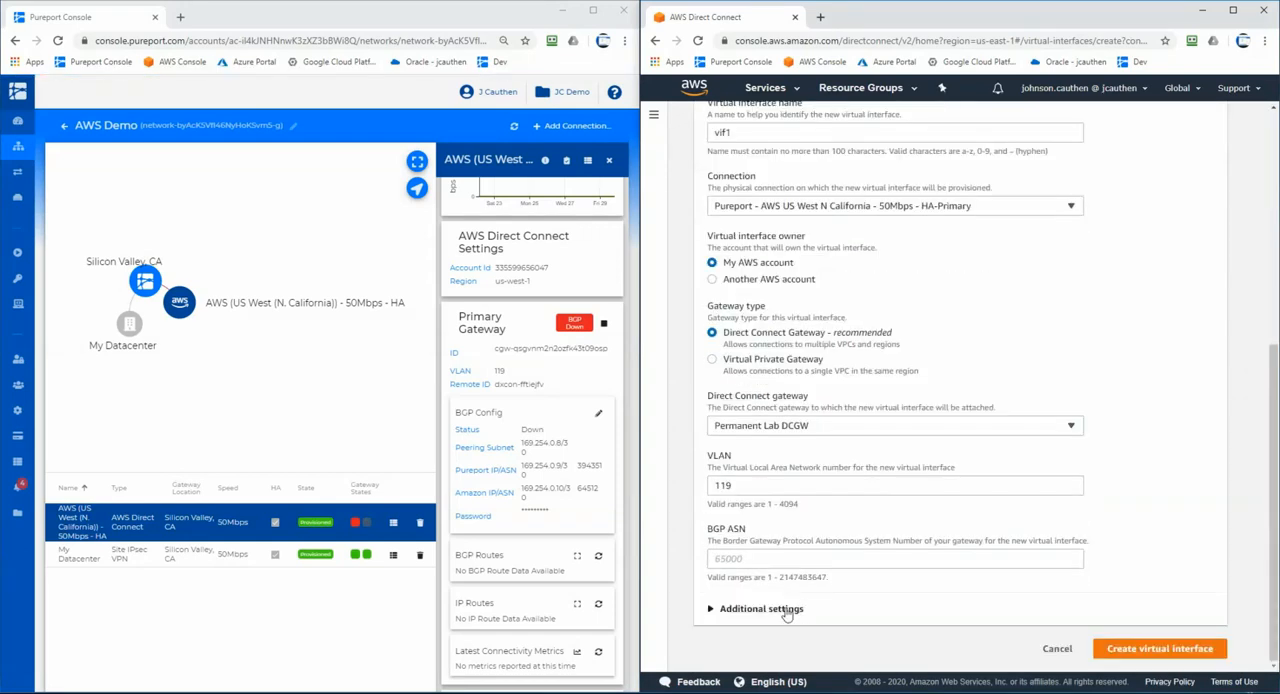
- Expand vif1's additional settings and set its BGP ASN to 394351, copied from the Pureport primary gateway
click(787, 612)
scroll(834, 574, down, 3)
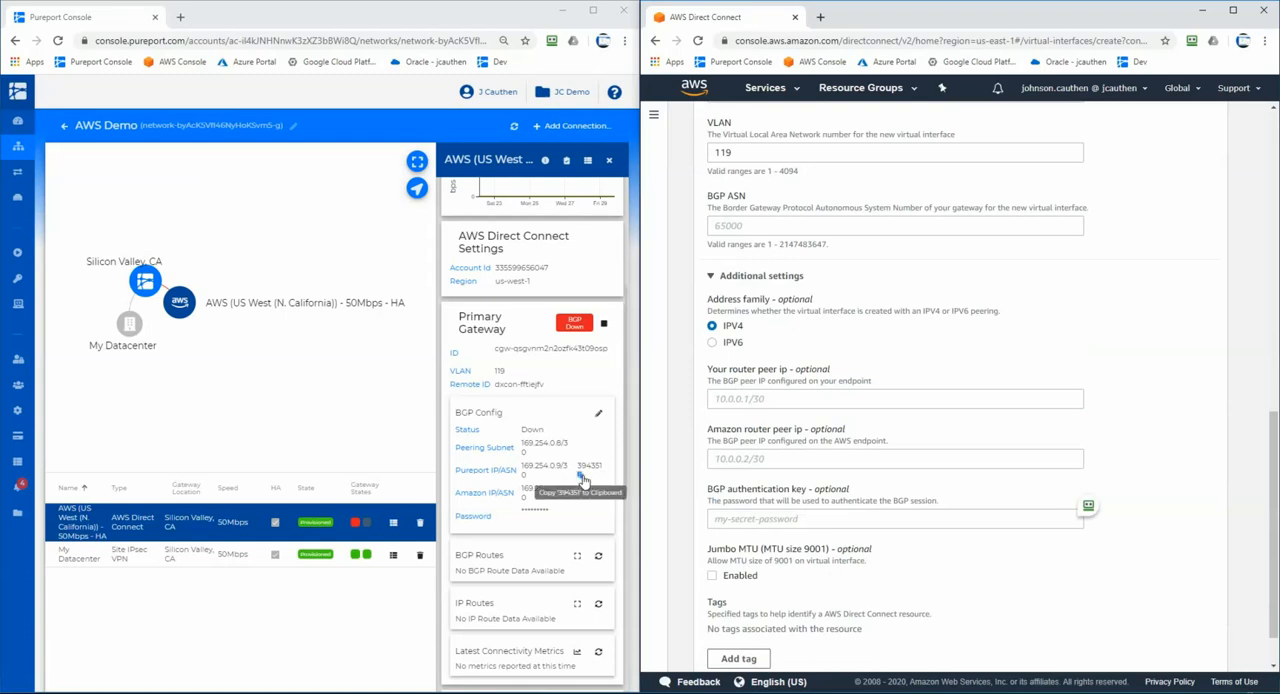
click(582, 478)
click(787, 224)
key(ctrl+v)
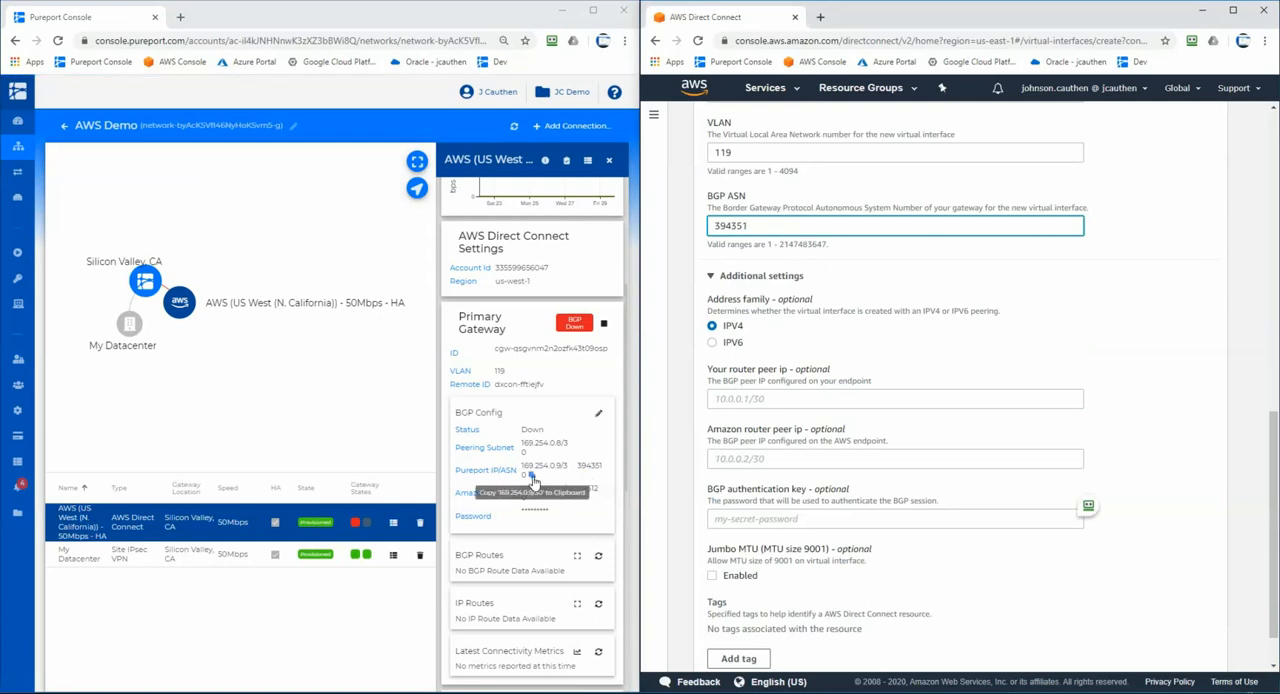
- Copy the primary gateway's peer addresses into vif1: your router peer IP 169.254.0.9/30 and Amazon router peer IP 169.254.0.10/30
click(533, 479)
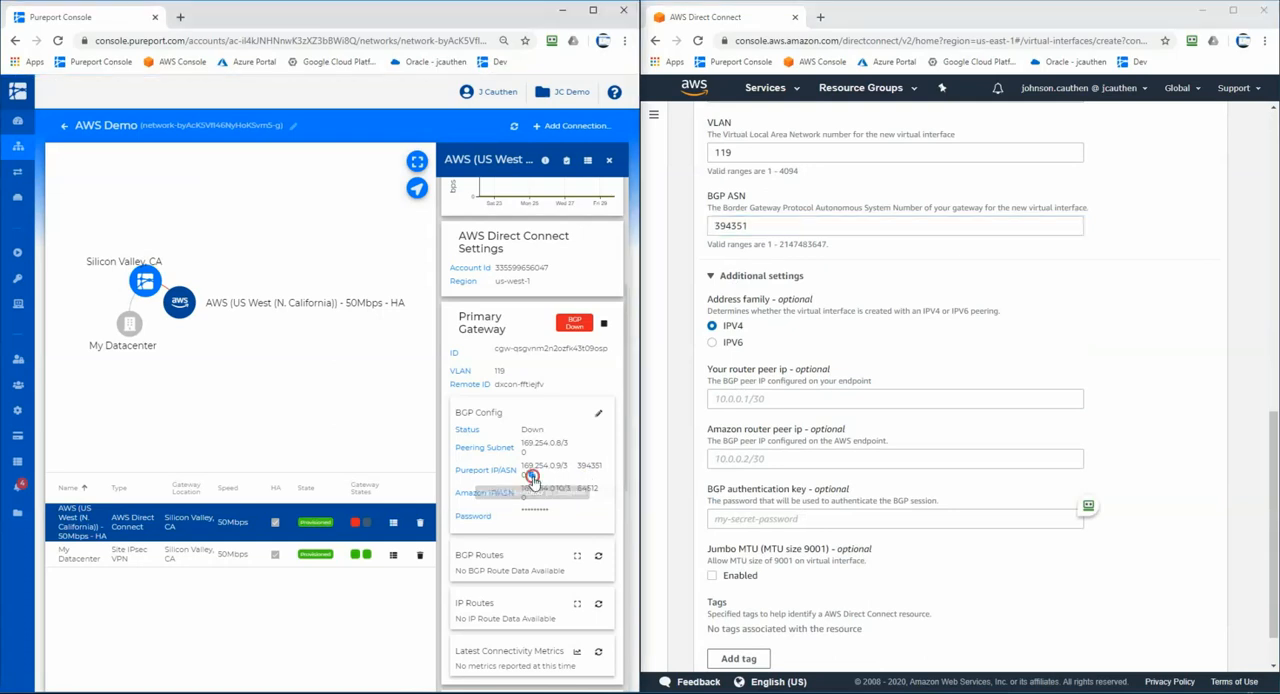
click(808, 400)
key(ctrl+v)
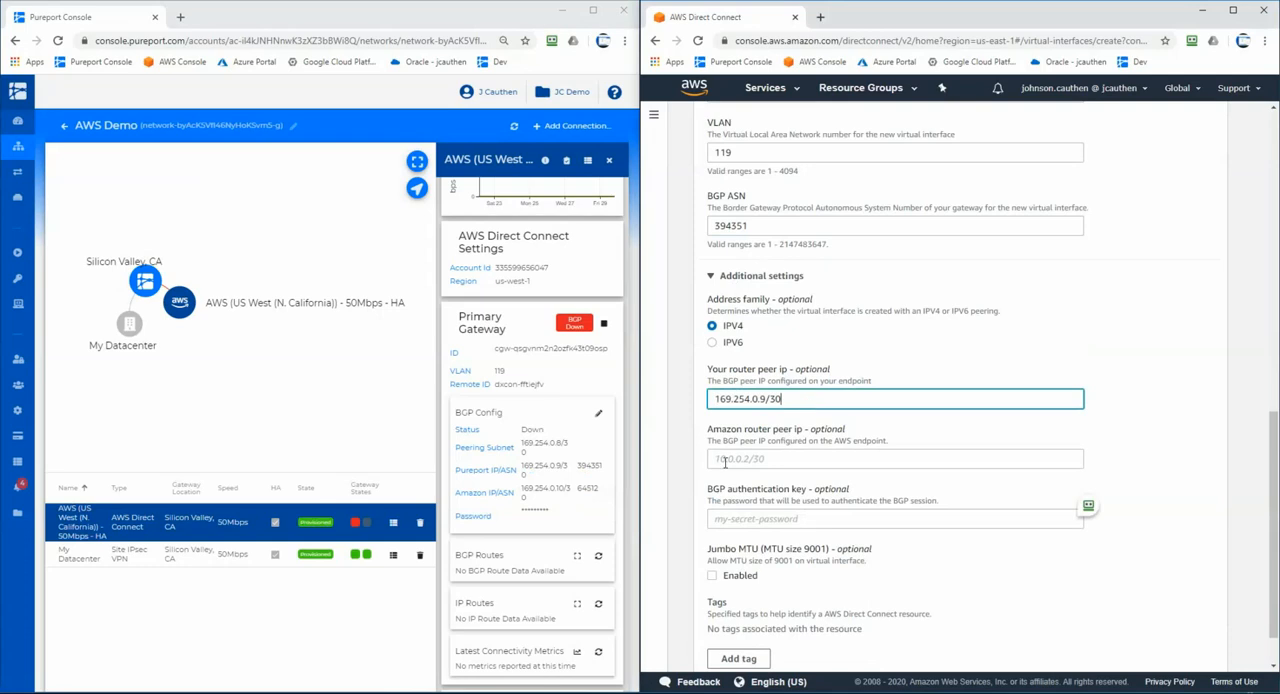
click(533, 498)
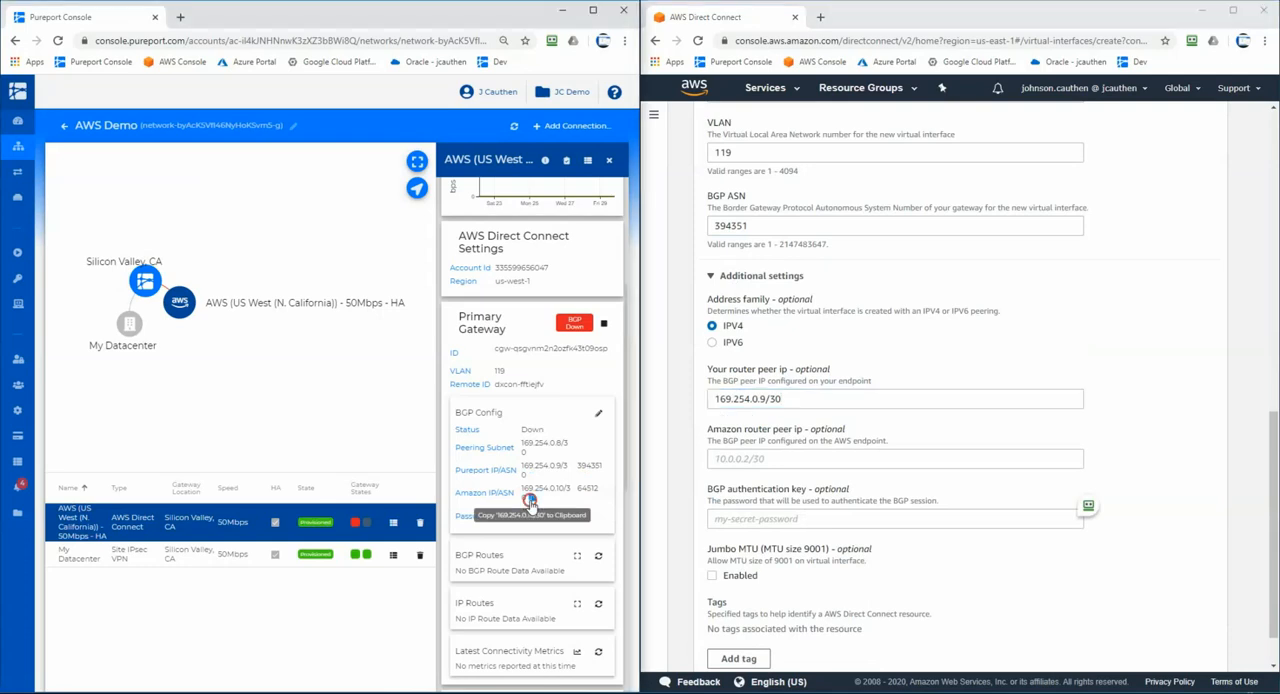
click(805, 458)
key(ctrl+v)
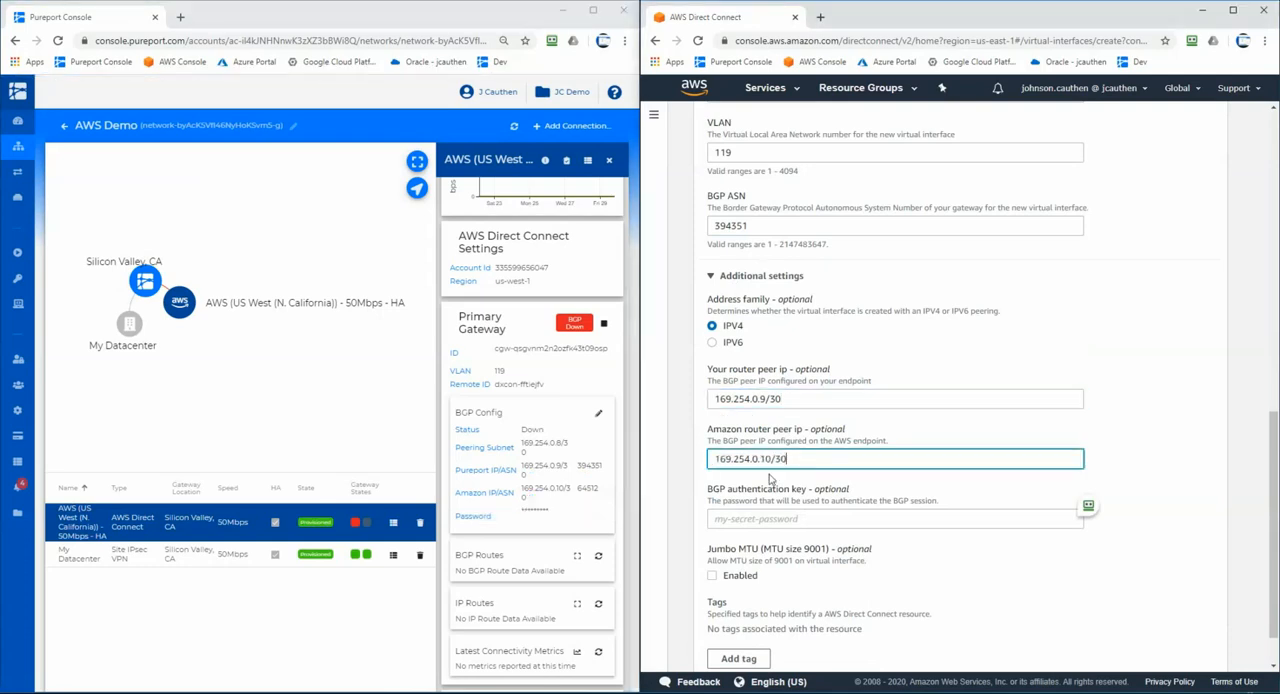
- Paste the primary gateway's BGP password as vif1's BGP authentication key and create the virtual interface
click(553, 513)
click(786, 518)
key(ctrl+v)
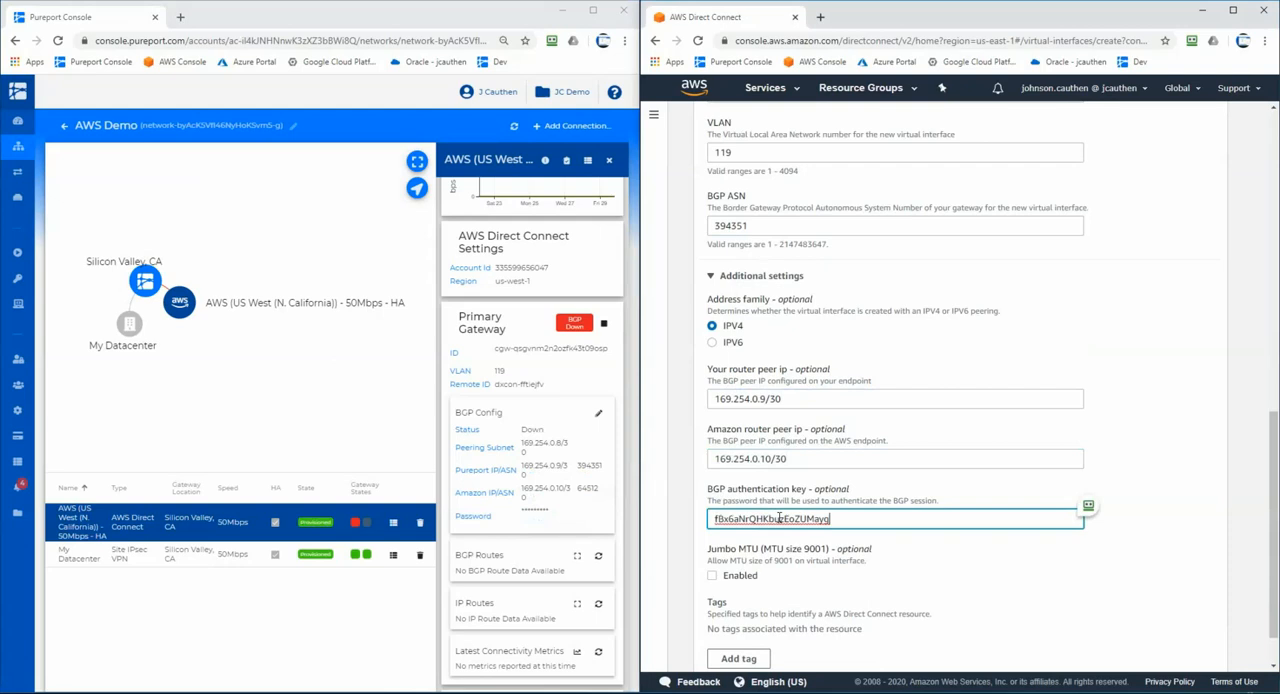
scroll(880, 562, down, 2)
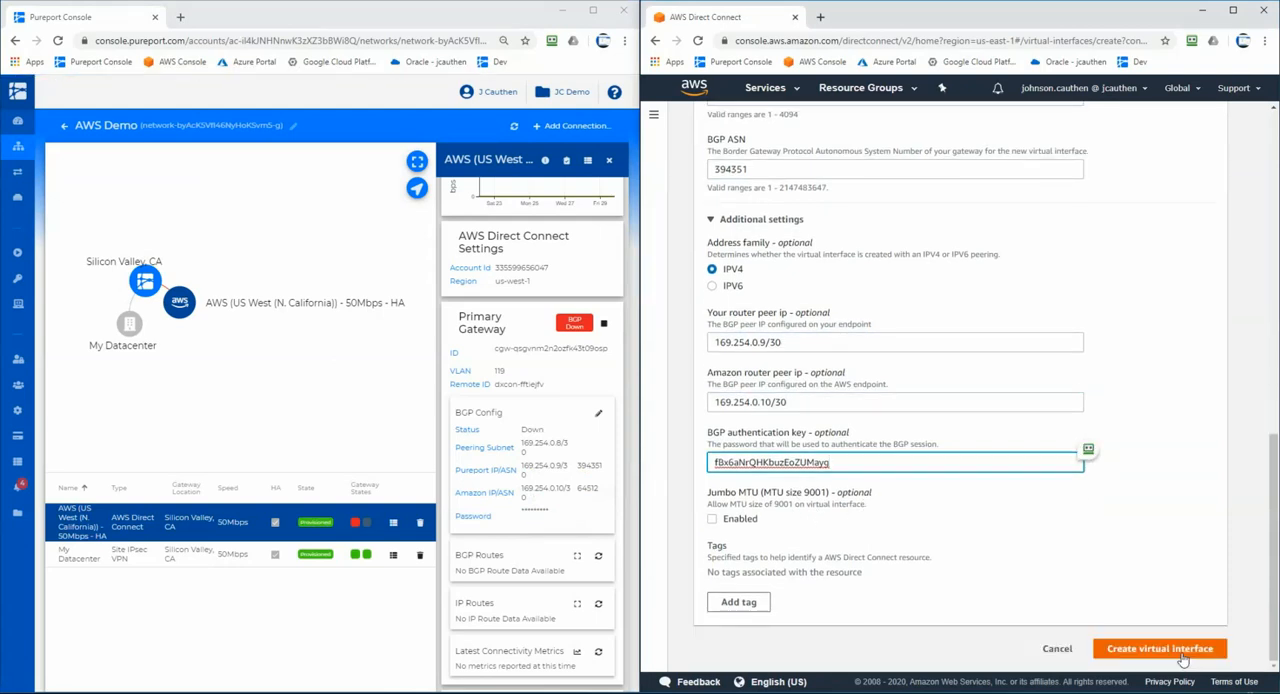
click(1181, 652)
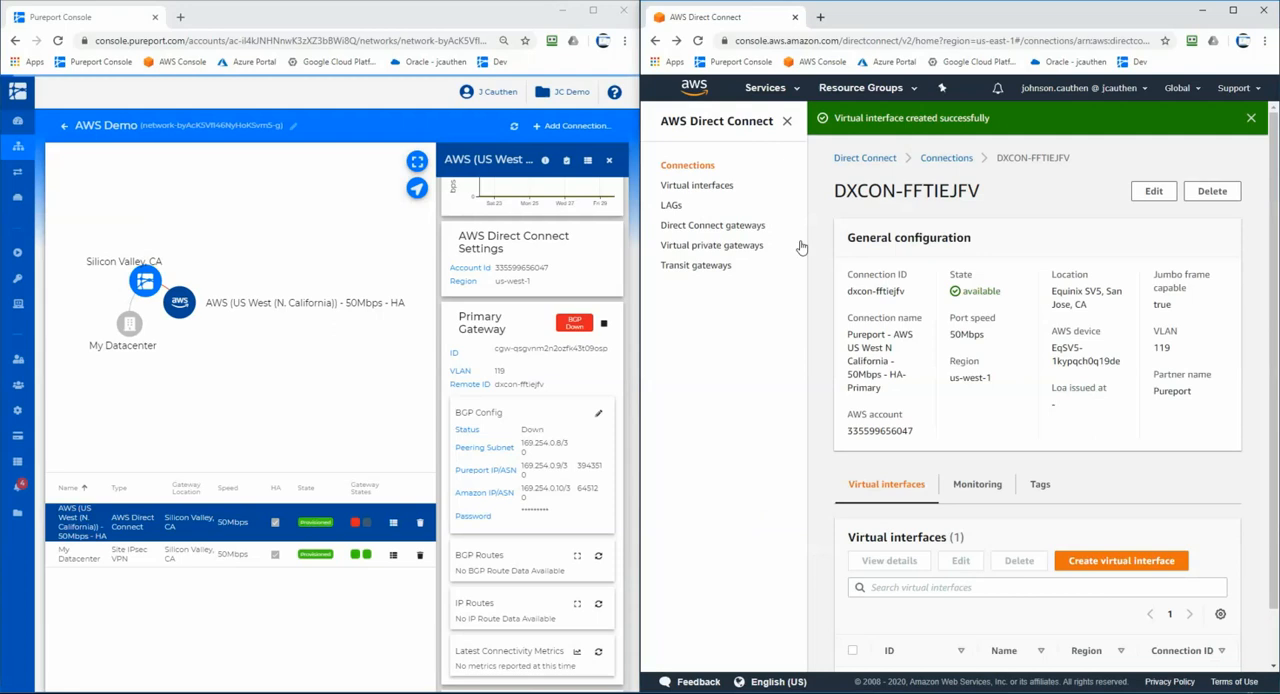
- Start a private virtual interface named vif2 on the HA-Secondary connection, attached to the Permanent Lab DCGW Direct Connect gateway
click(946, 157)
click(900, 338)
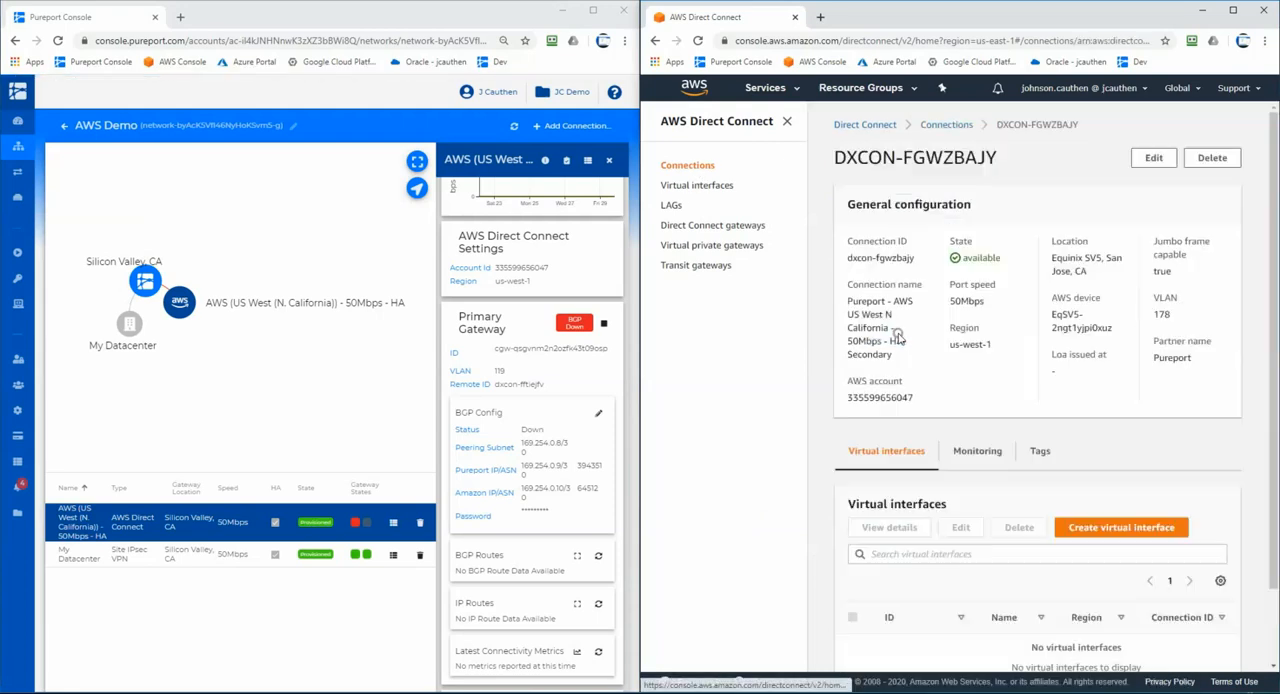
click(1108, 527)
click(806, 555)
text(vif2)
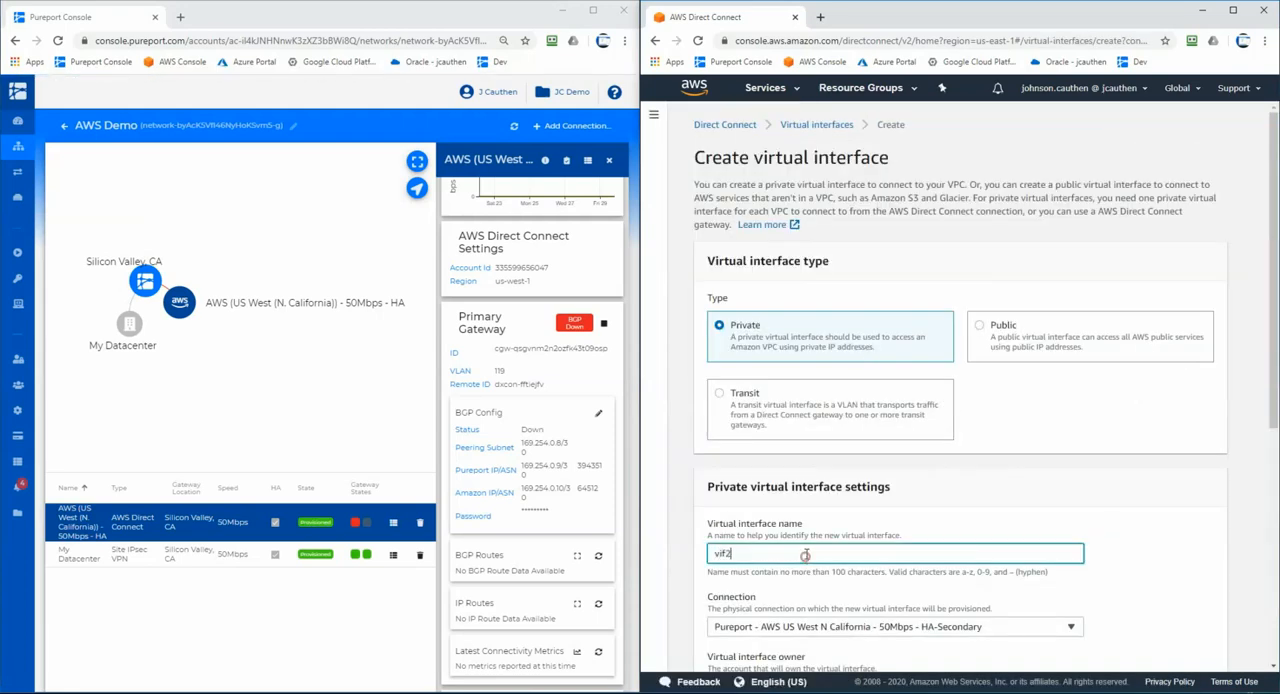
scroll(806, 555, down, 4)
click(791, 440)
click(788, 488)
scroll(788, 488, down, 1)
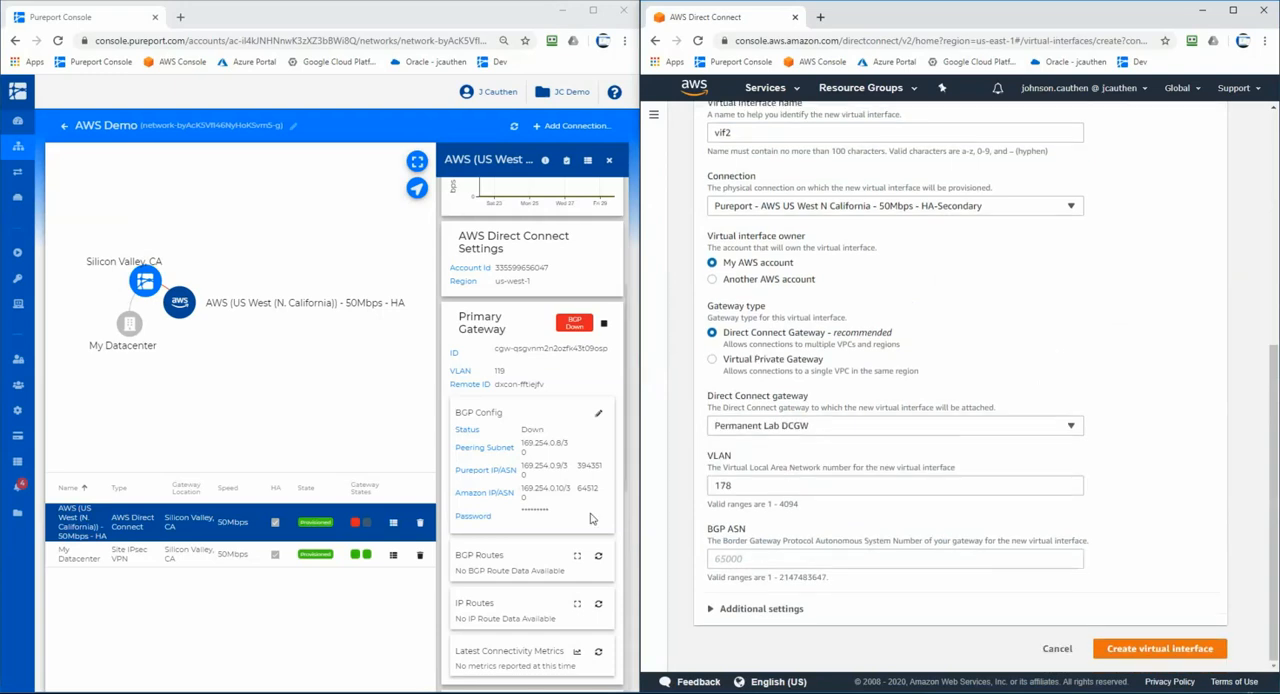
- Set vif2's BGP ASN to 394351, copied from the Pureport secondary gateway's BGP configuration
scroll(592, 530, down, 5)
click(580, 440)
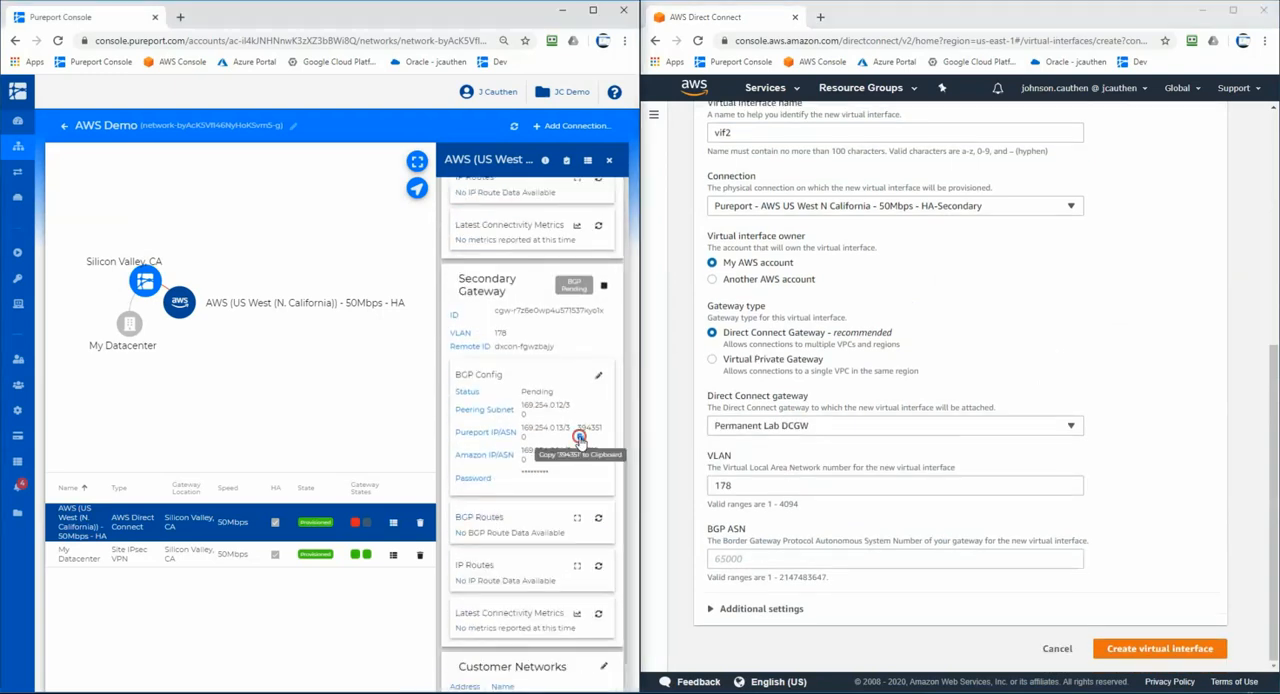
click(790, 562)
key(ctrl+v)
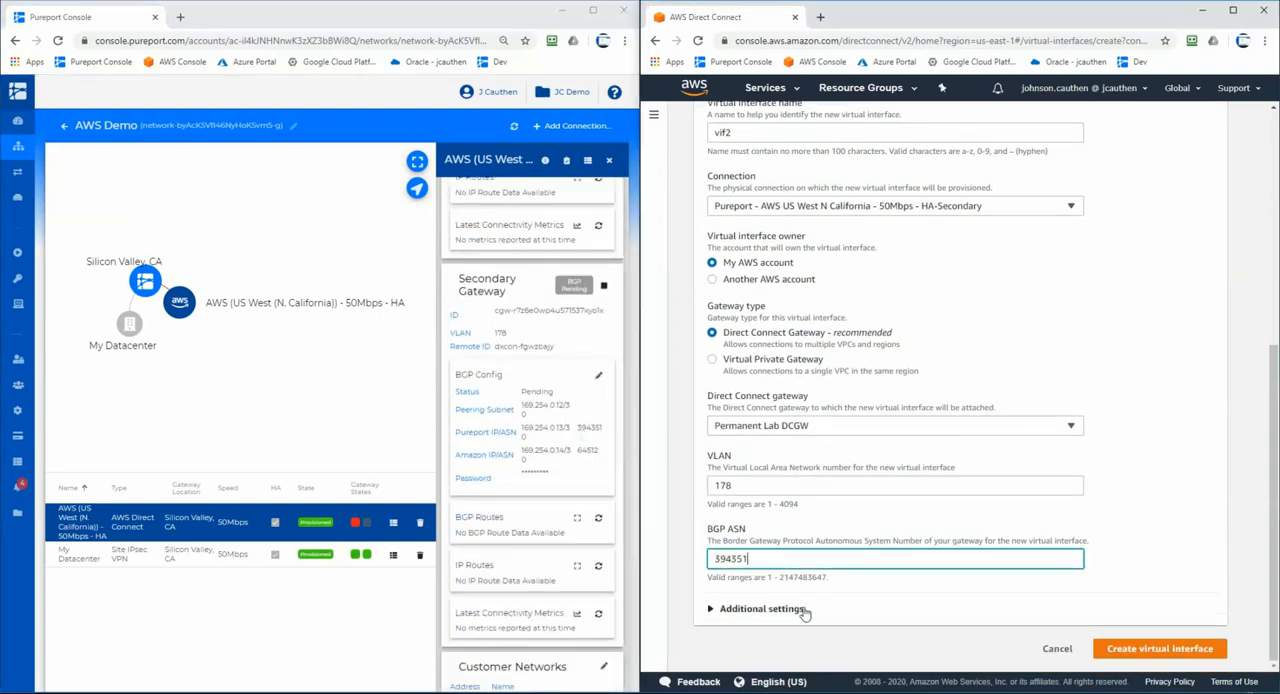
- In vif2's additional settings, set your router peer IP to 169.254.0.13/30 and Amazon router peer IP to 169.254.0.14/30 from the secondary gateway
click(802, 608)
scroll(798, 500, down, 4)
click(789, 345)
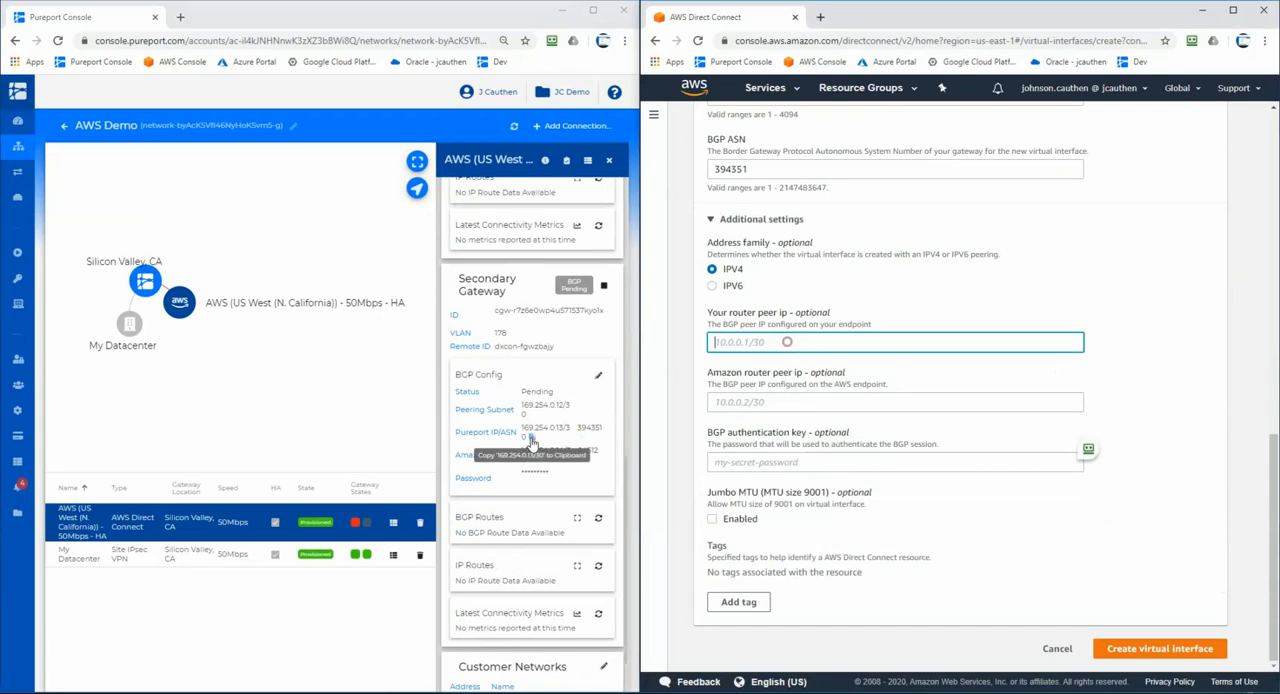
click(531, 438)
click(760, 342)
key(ctrl+v)
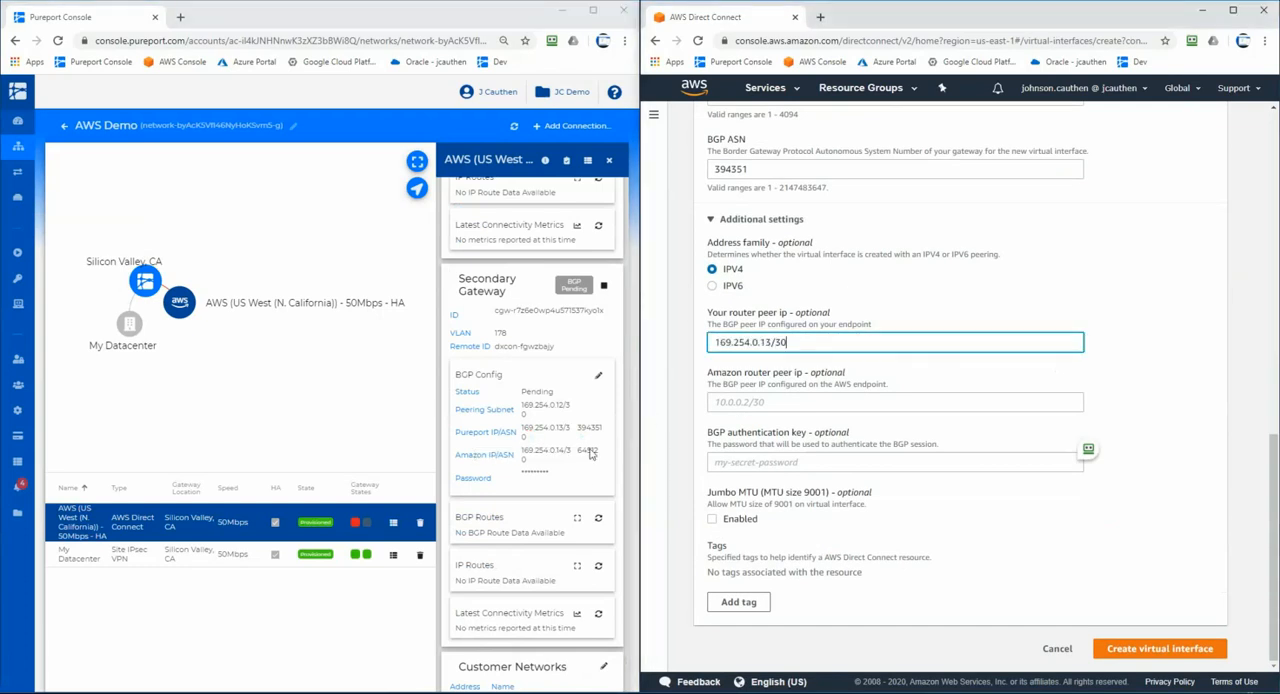
click(532, 461)
click(800, 405)
key(ctrl+v)
- Paste the secondary gateway's BGP password from Pureport as vif2's BGP authentication key and create the virtual interface
click(533, 476)
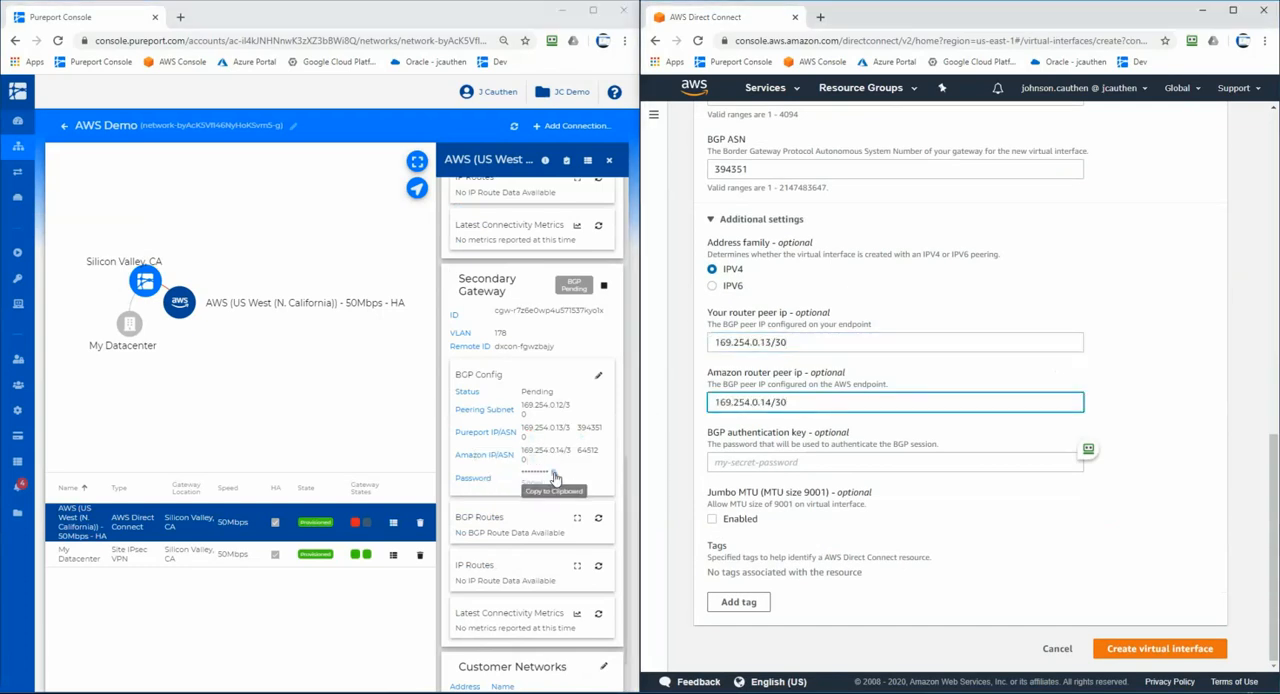
click(860, 462)
key(ctrl+v)
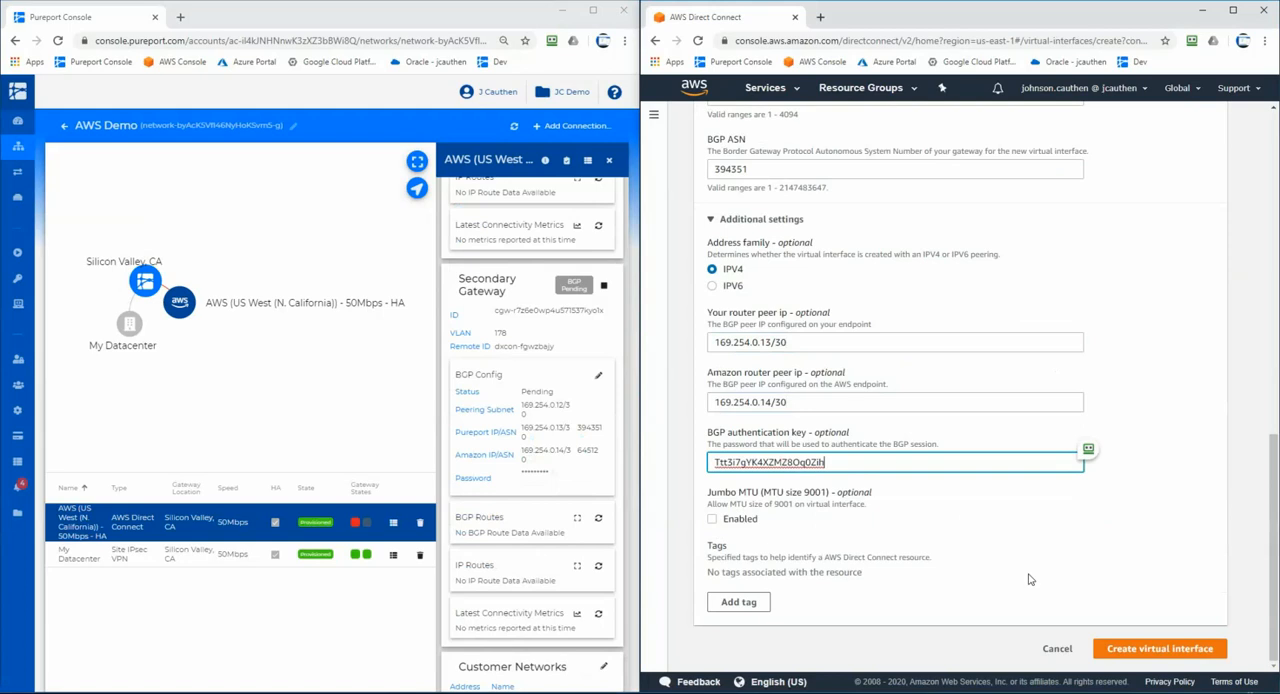
click(1185, 650)
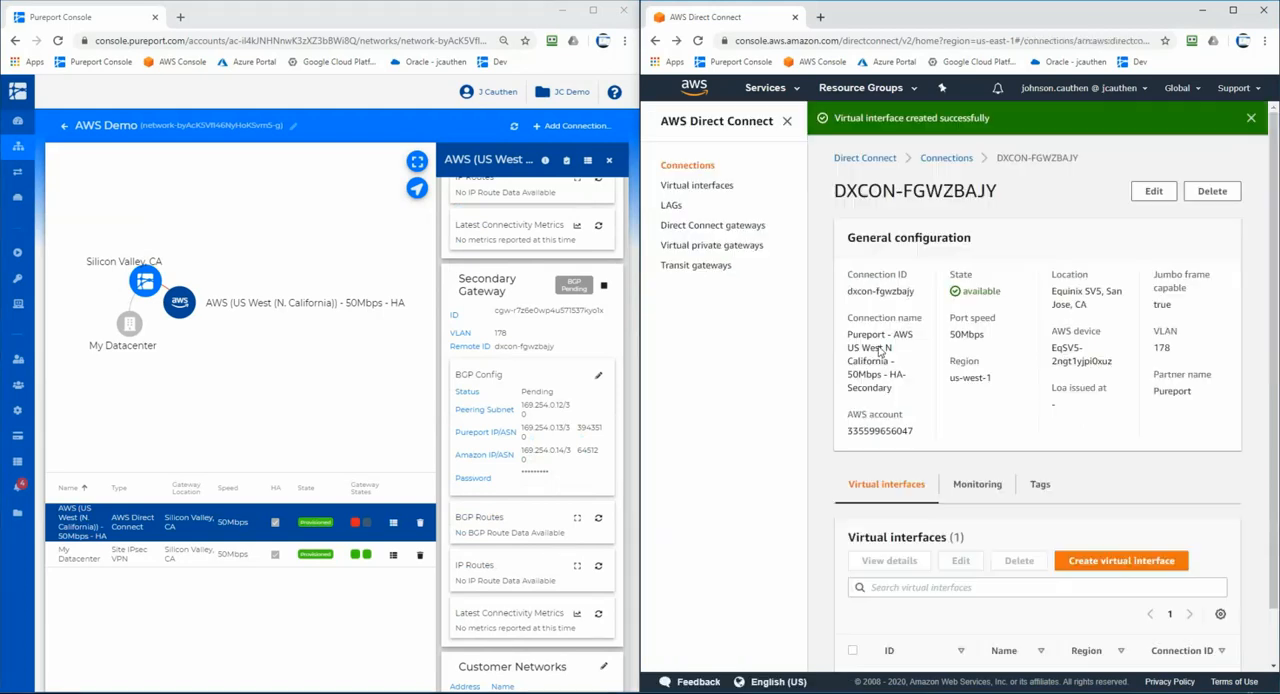
- Show the full list of Direct Connect virtual interfaces to check the states of vif1 and vif2
click(700, 186)
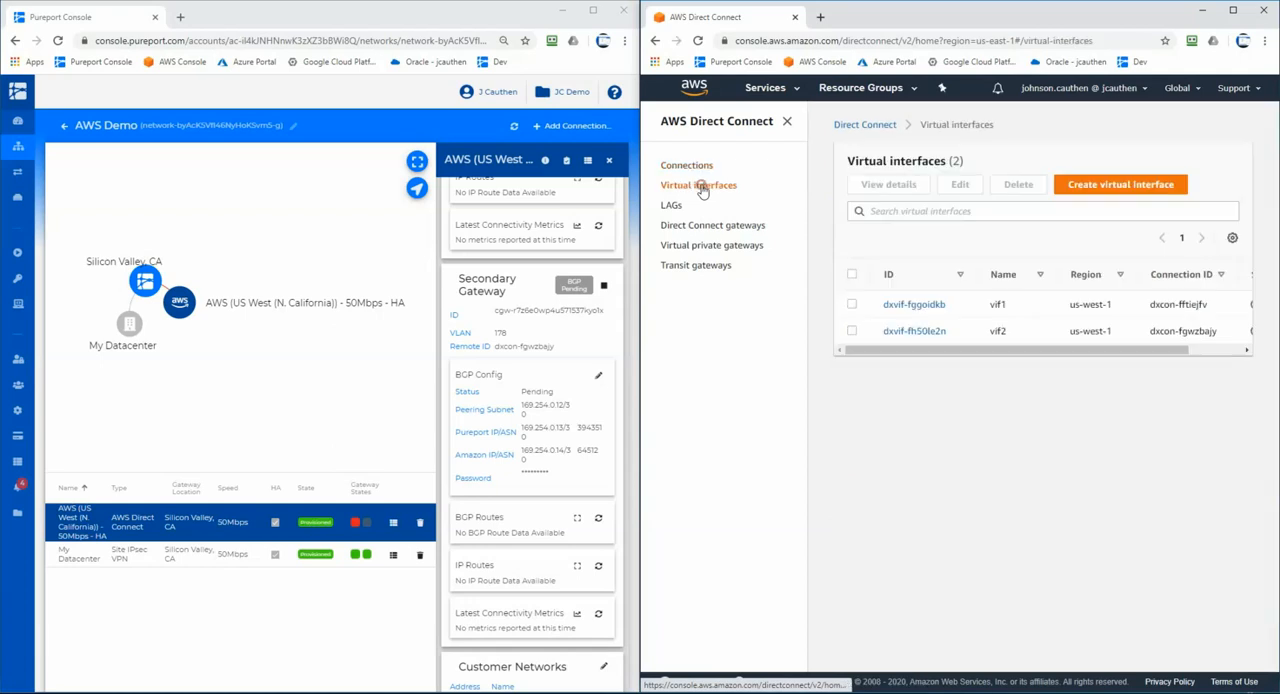
click(787, 121)
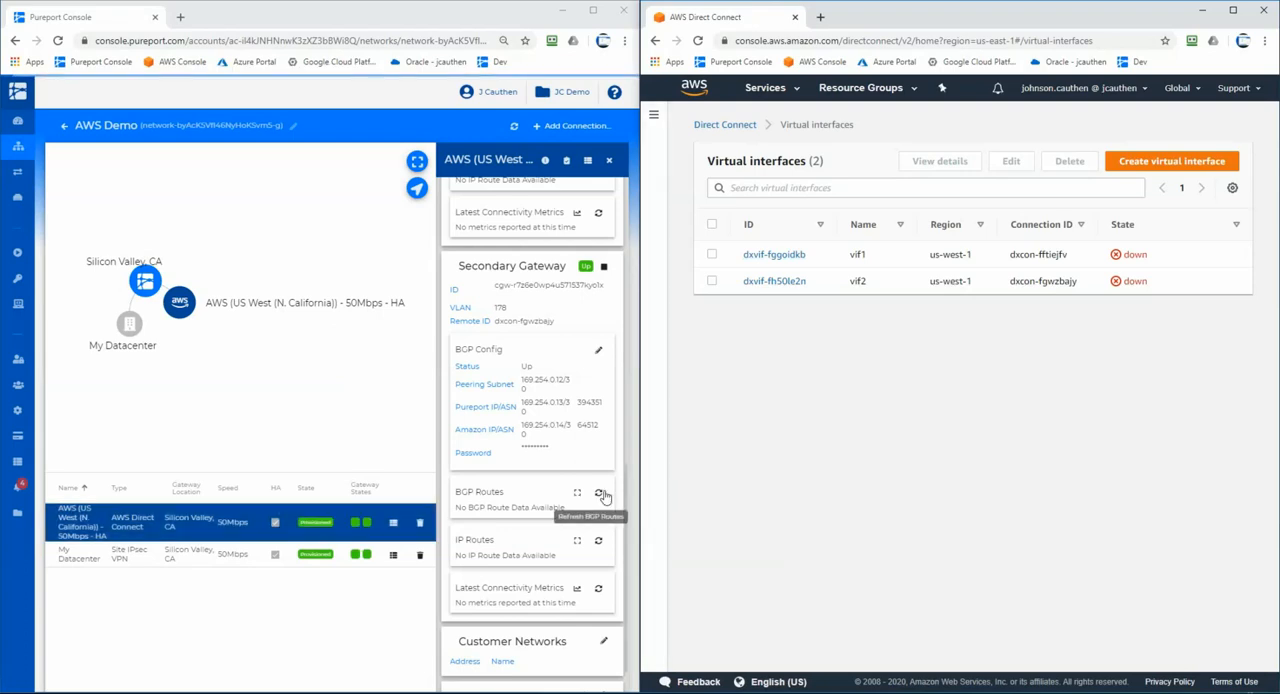
- In the Pureport connection details, refresh the BGP routes of the primary and secondary gateways to check the learned networks
scroll(603, 496, up, 4)
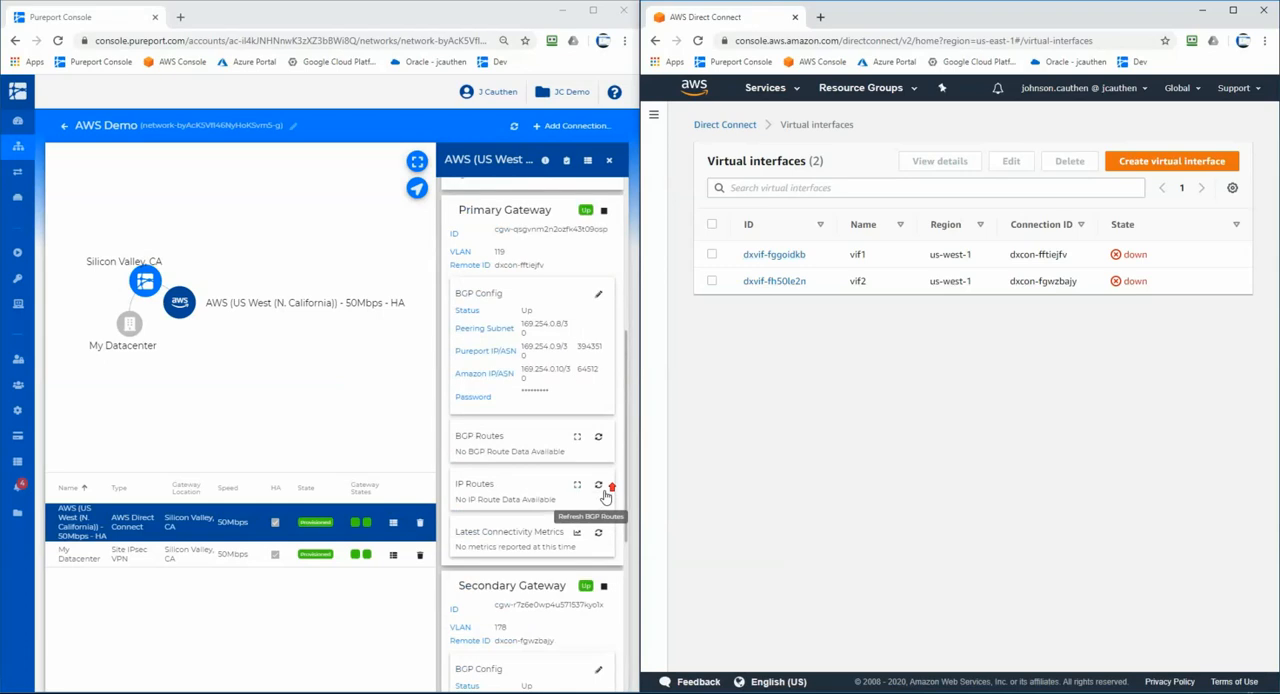
scroll(605, 496, down, 1)
click(602, 491)
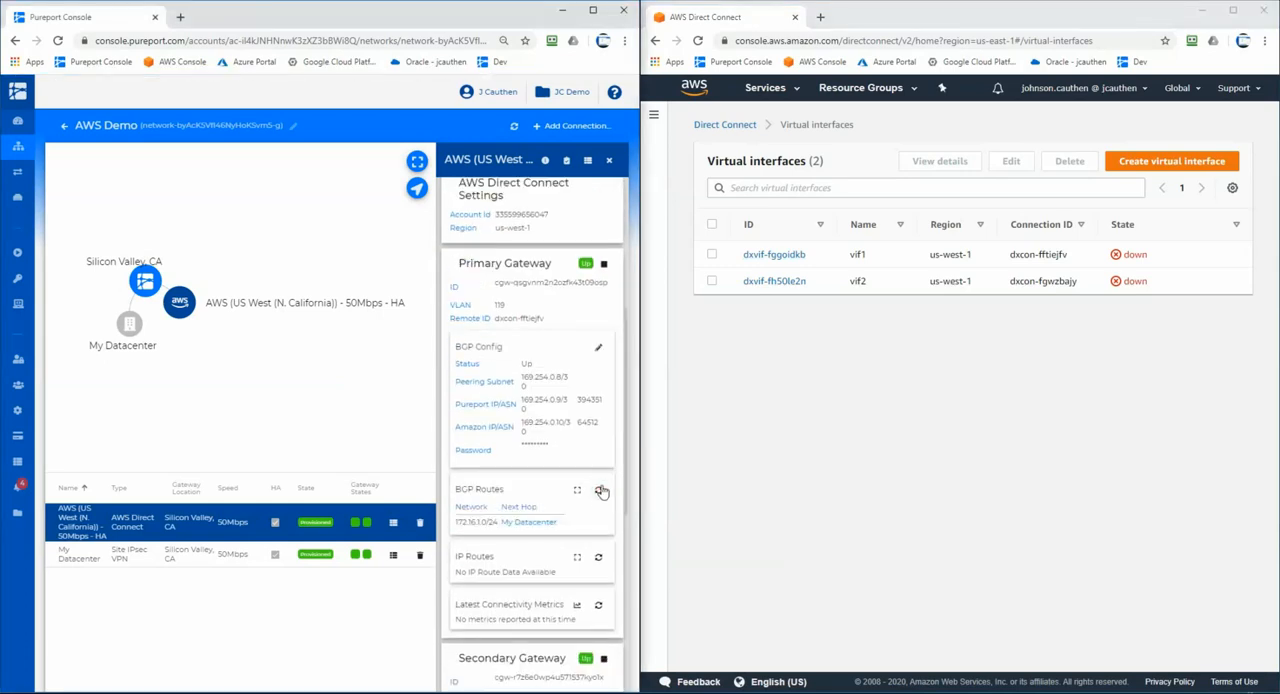
click(600, 492)
click(597, 492)
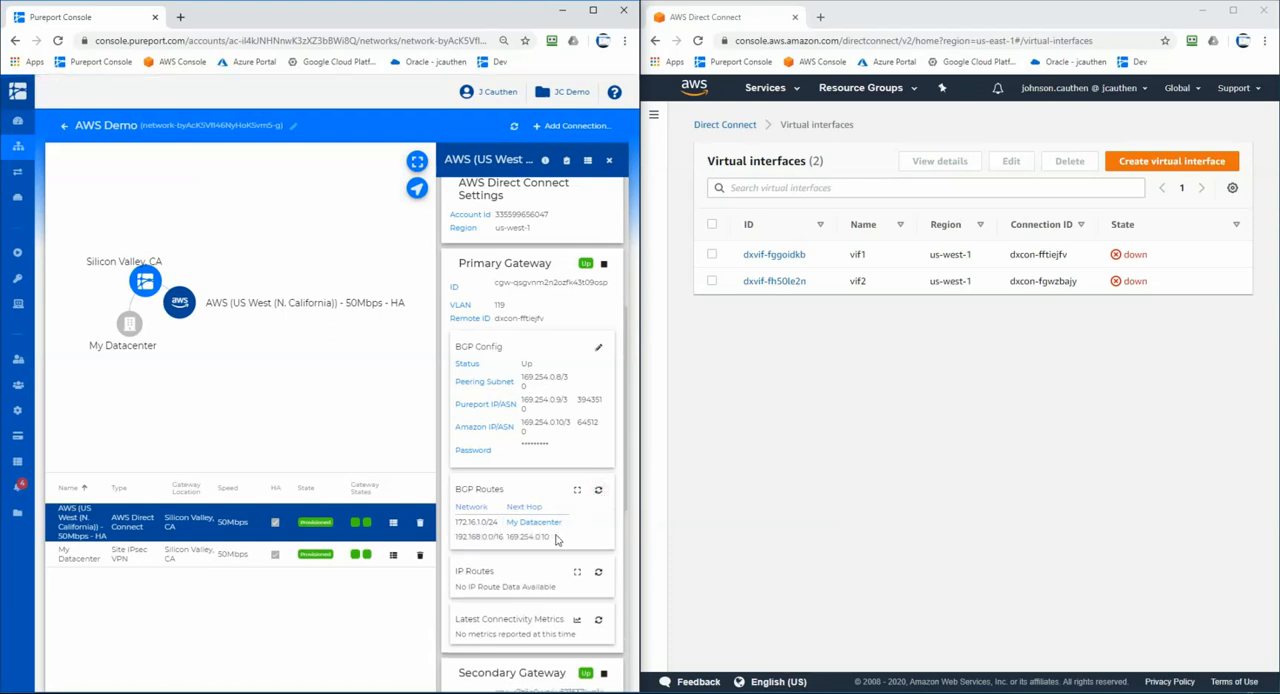
scroll(555, 541, down, 5)
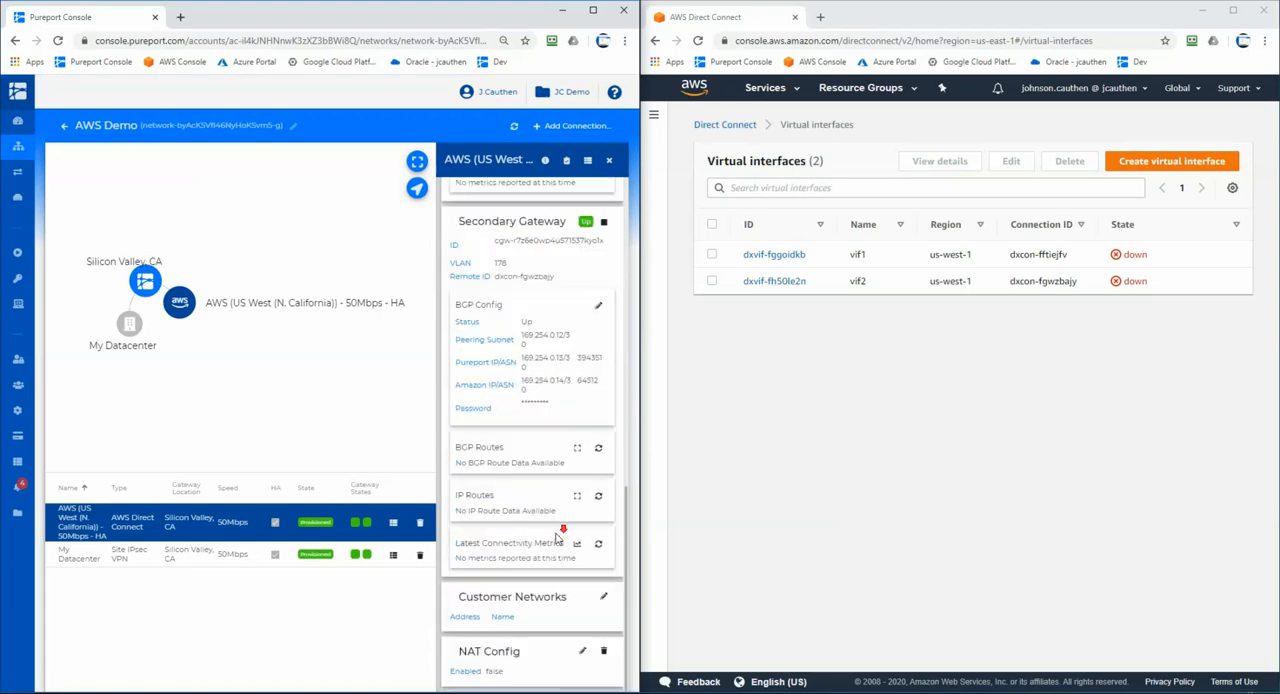
click(598, 447)
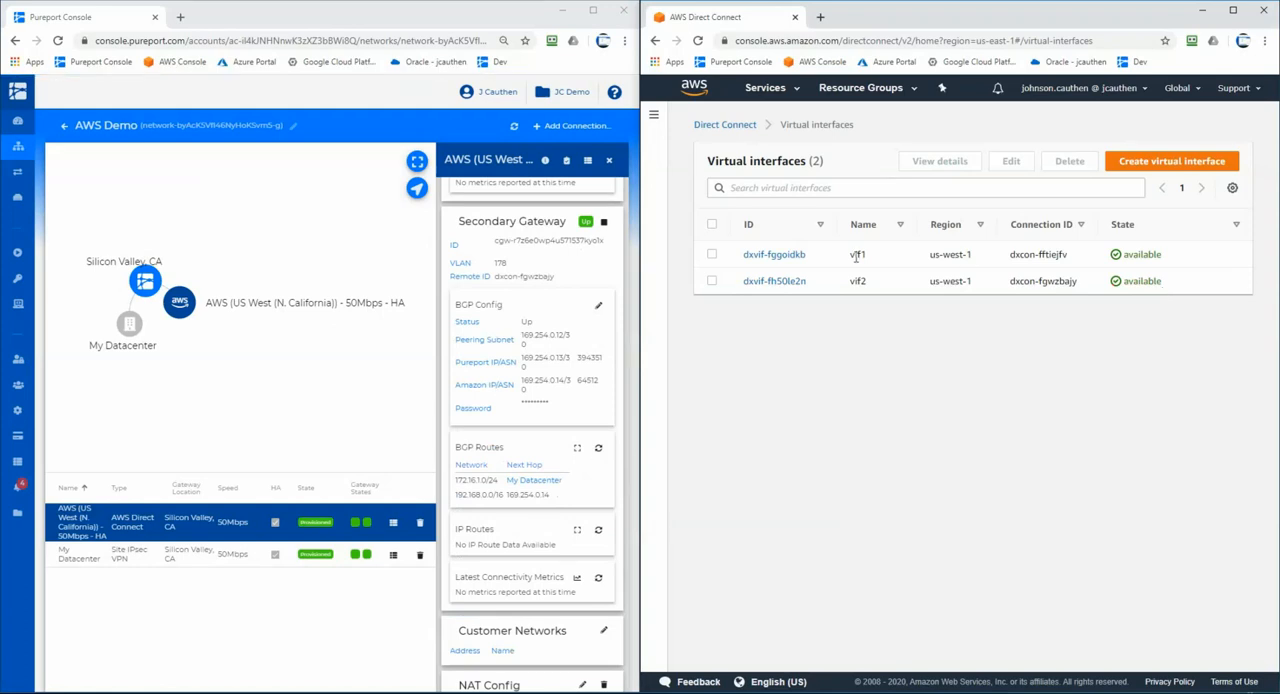
- Open vif1's details in AWS Direct Connect and check its peering's state and BGP status
click(760, 256)
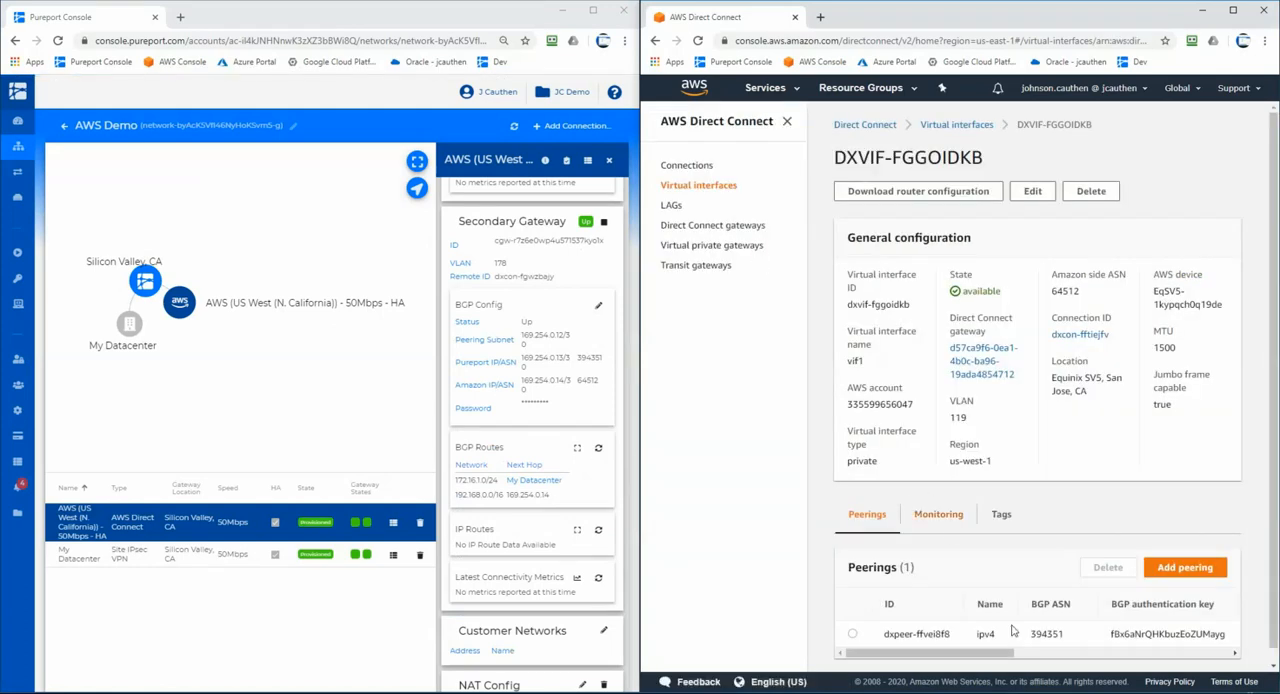
click(1049, 652)
click(1214, 654)
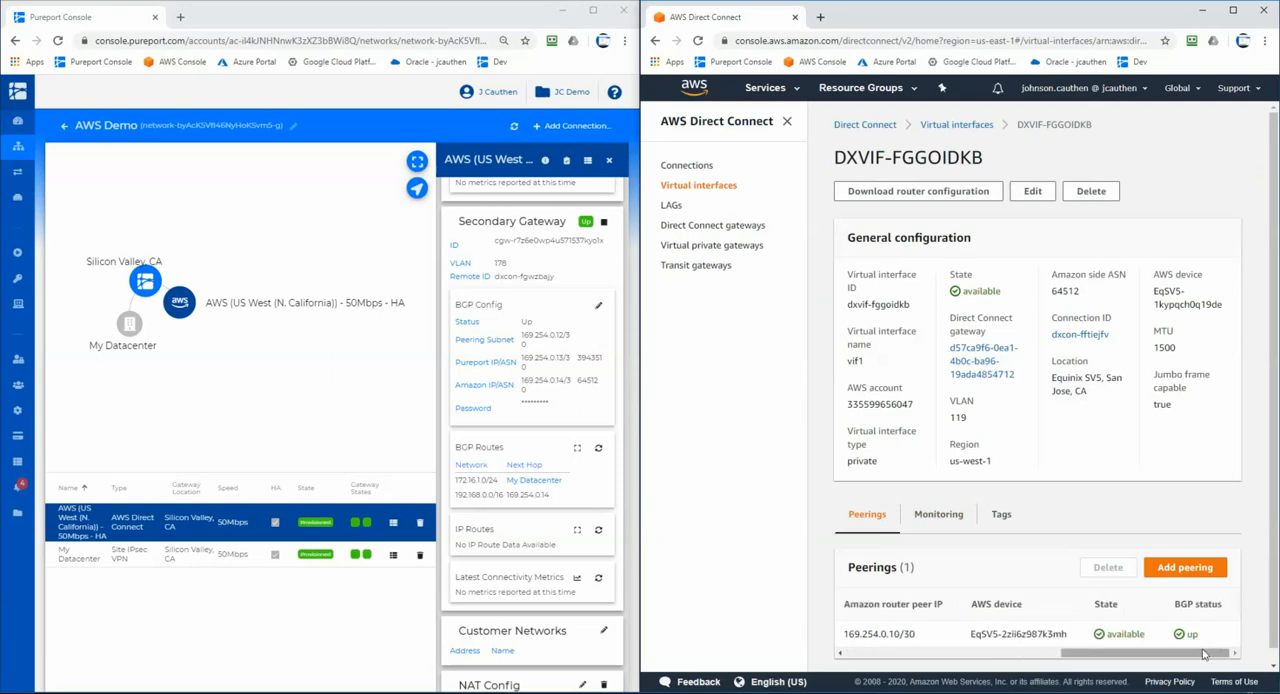